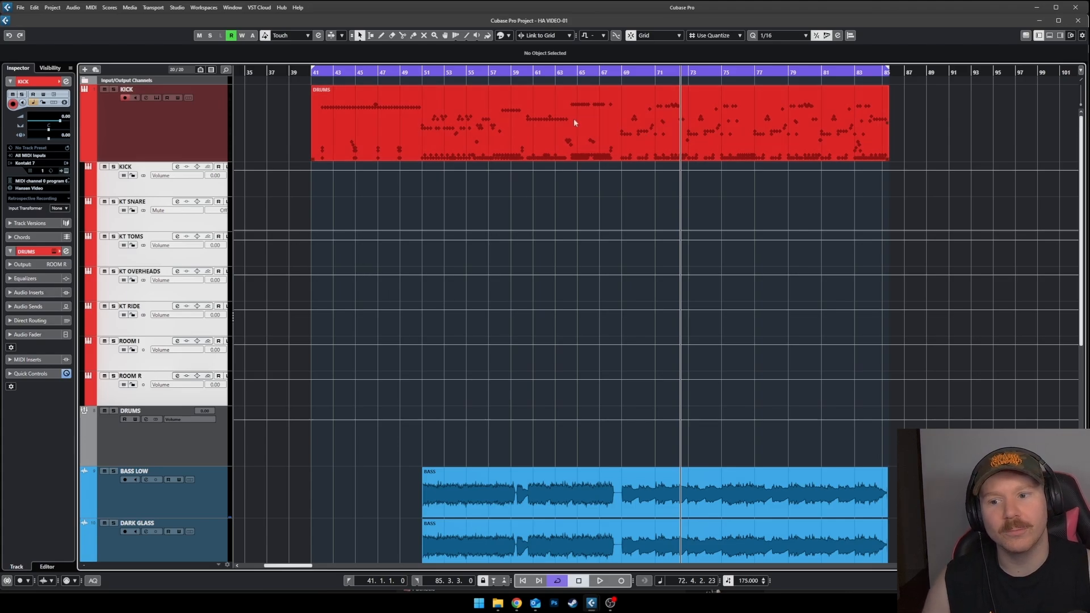
scroll(512, 319, "right", 2)
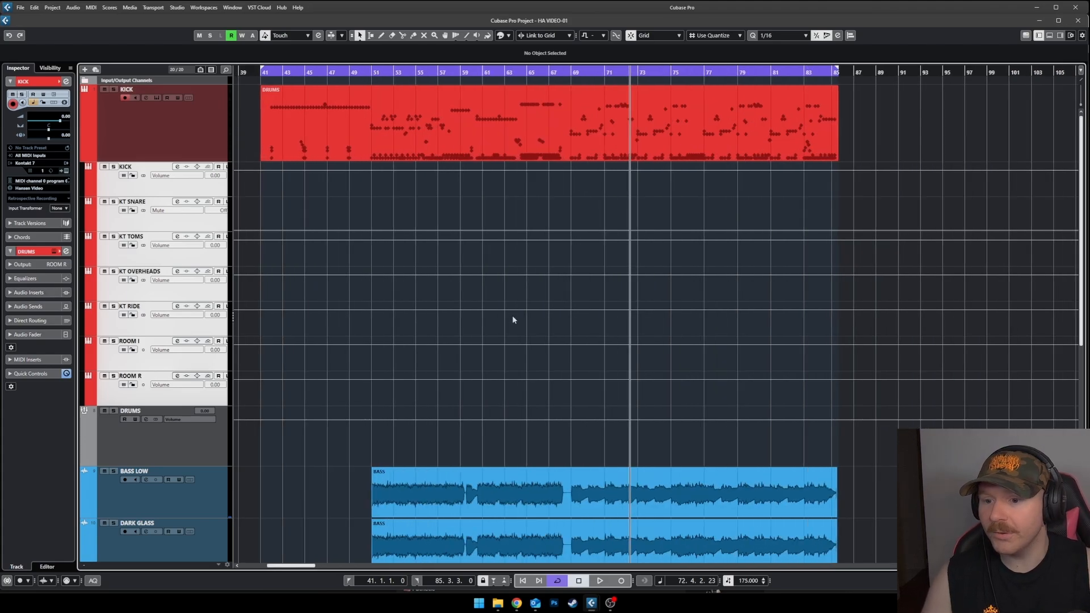
scroll(513, 319, "left", 3)
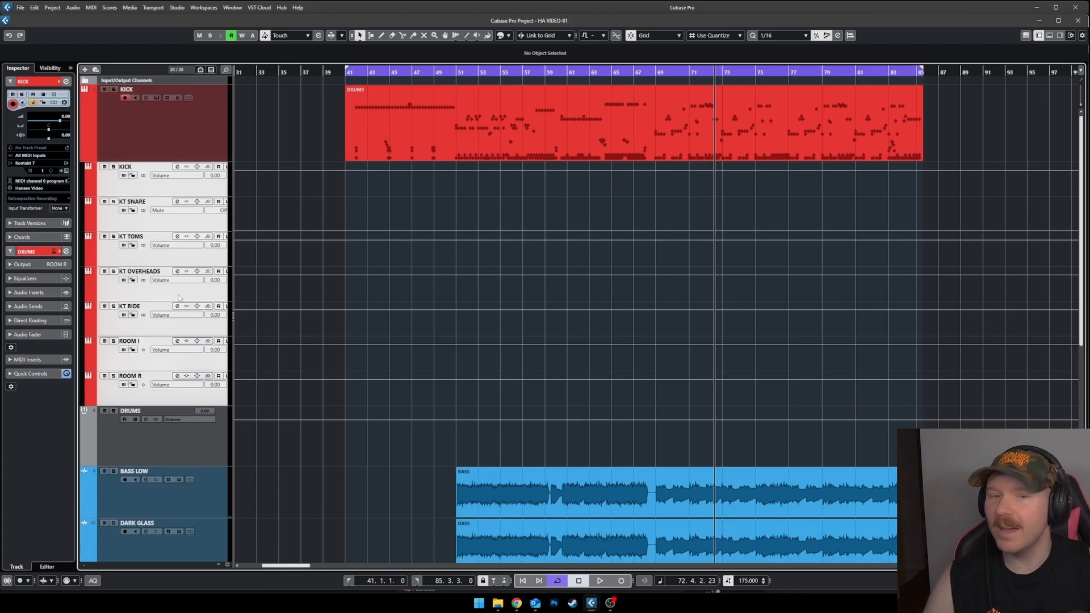
right_click(180, 191)
mouse_move(238, 195)
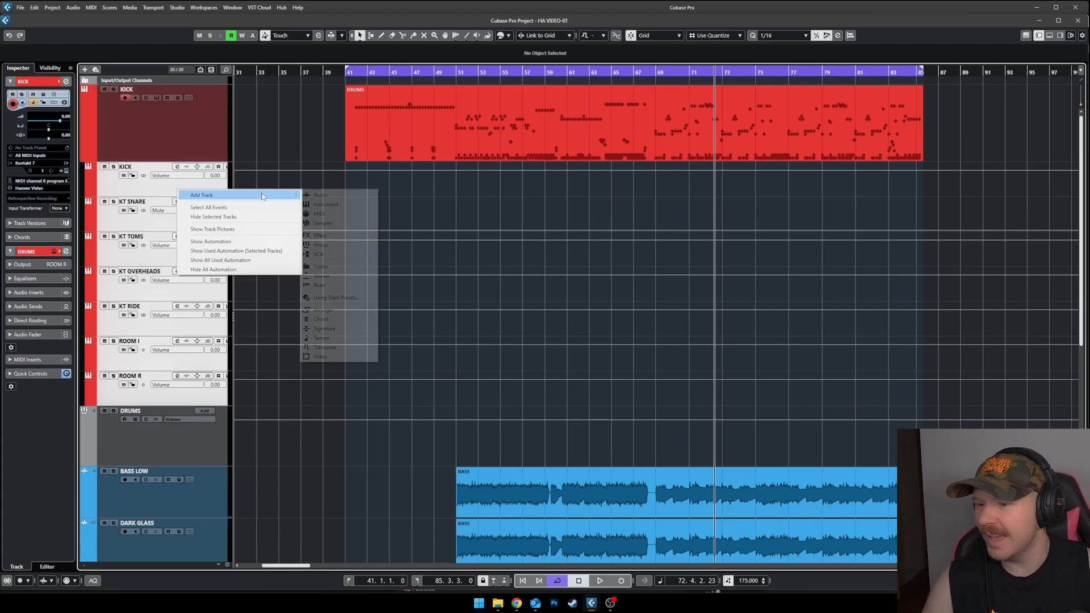
left_click(441, 394)
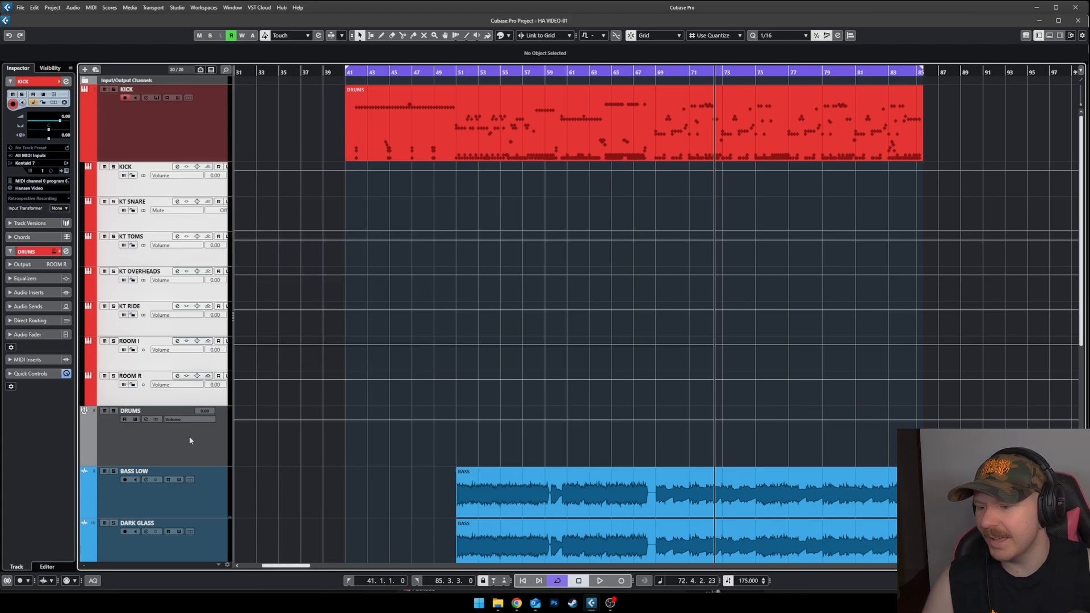
Add a group track named DRUM BUS and route the outputs of all seven drum channels, KICK through ROOM R, to it.
left_click(85, 69)
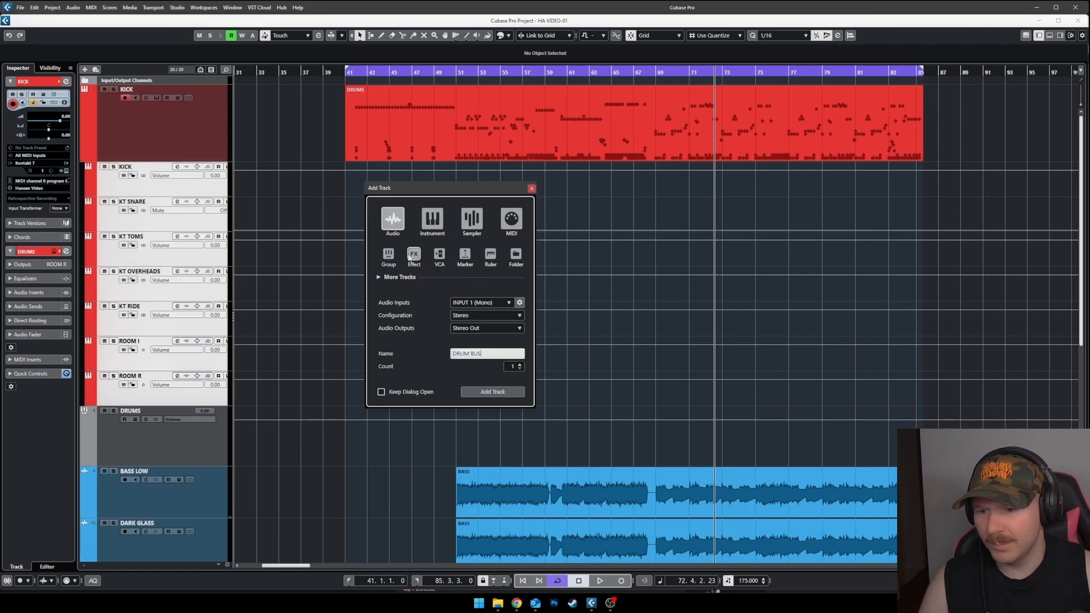
left_click(388, 254)
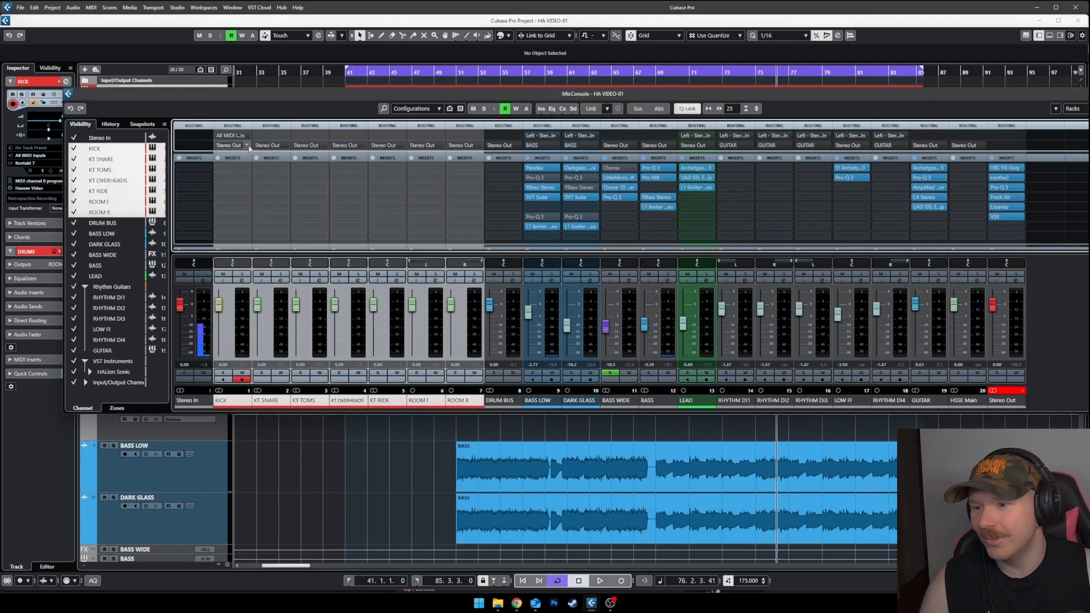
left_click(249, 148)
left_click(244, 216, "alt+shift")
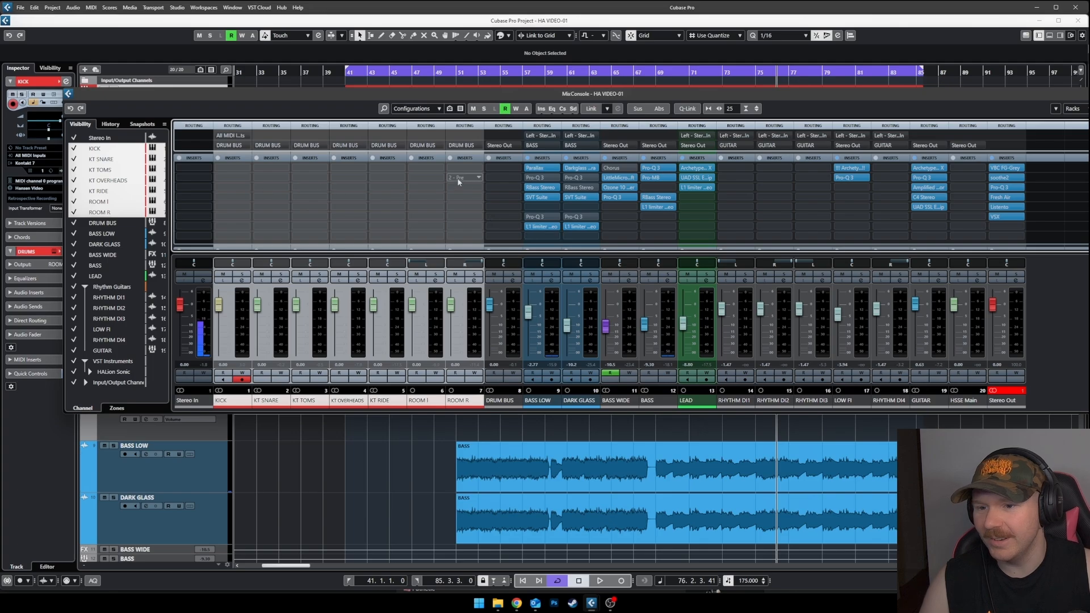
key("F3")
Insert the Kramer PIE Stereo compressor in the first insert slot of the DRUM BUS channel.
left_click(120, 436)
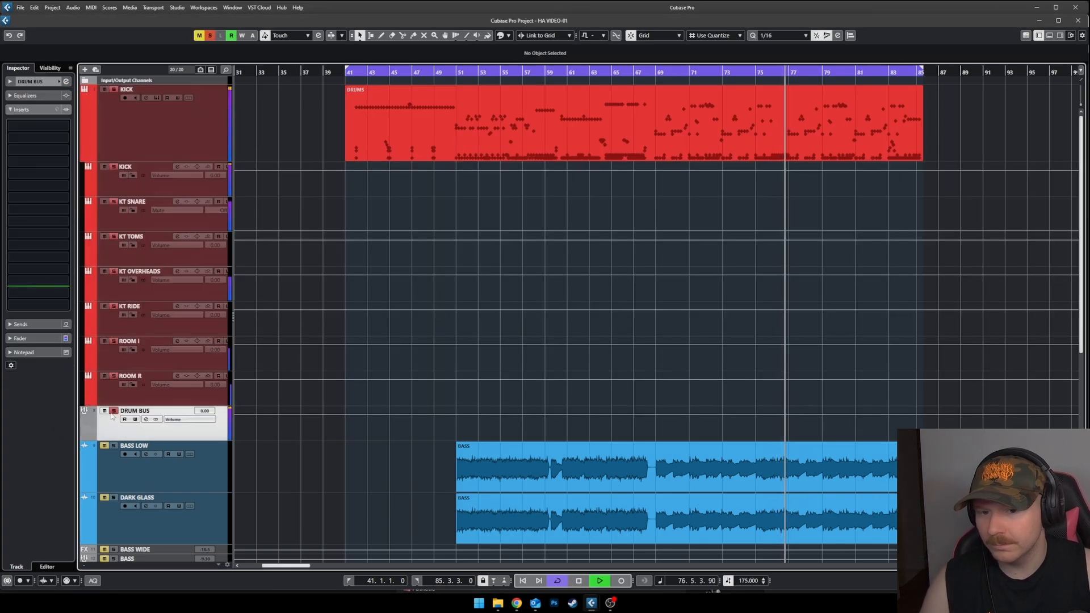
left_click(36, 120)
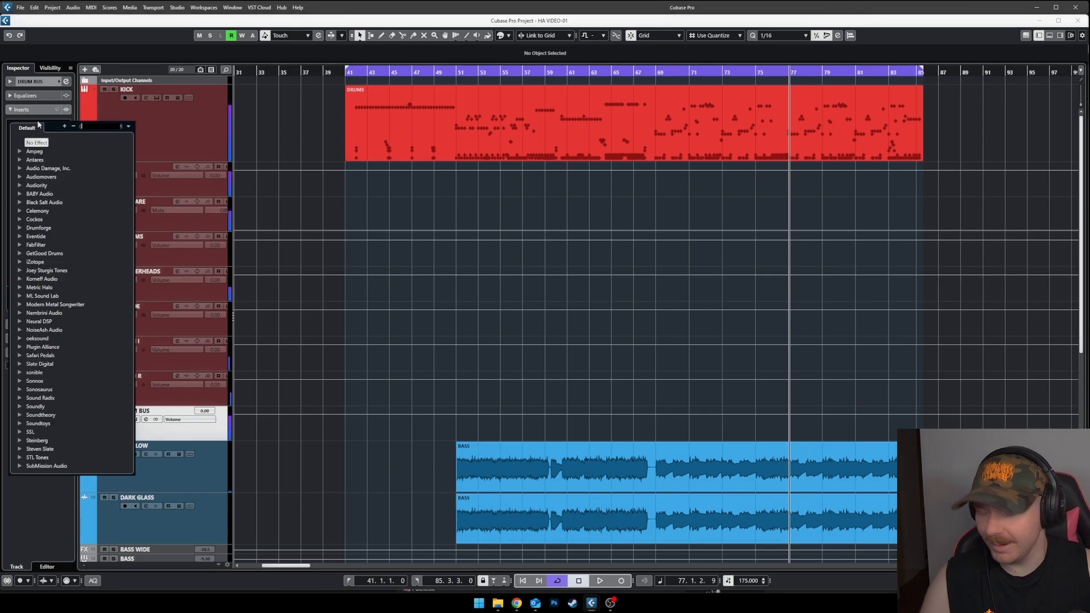
type("kramer")
left_click(63, 168)
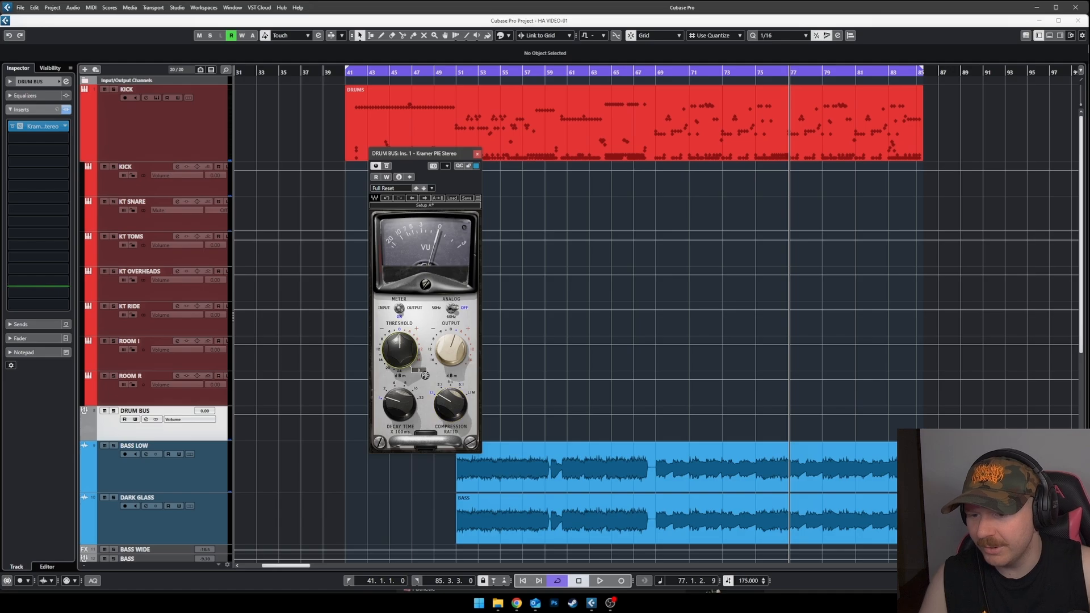
Play back the soloed drums and adjust the Kramer PIE's threshold, output and decay time.
key("space")
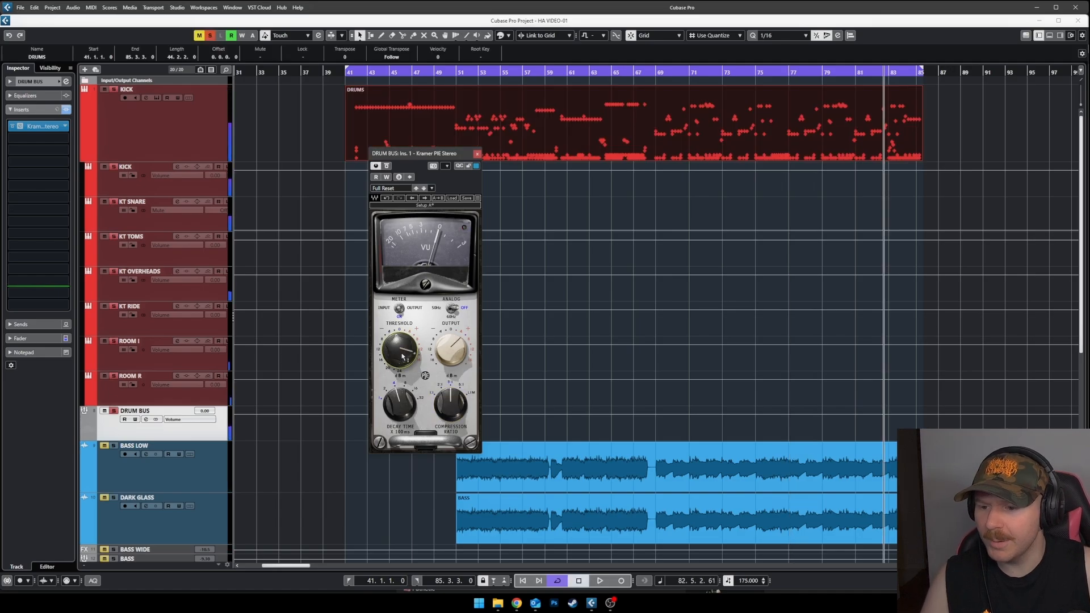
key("space")
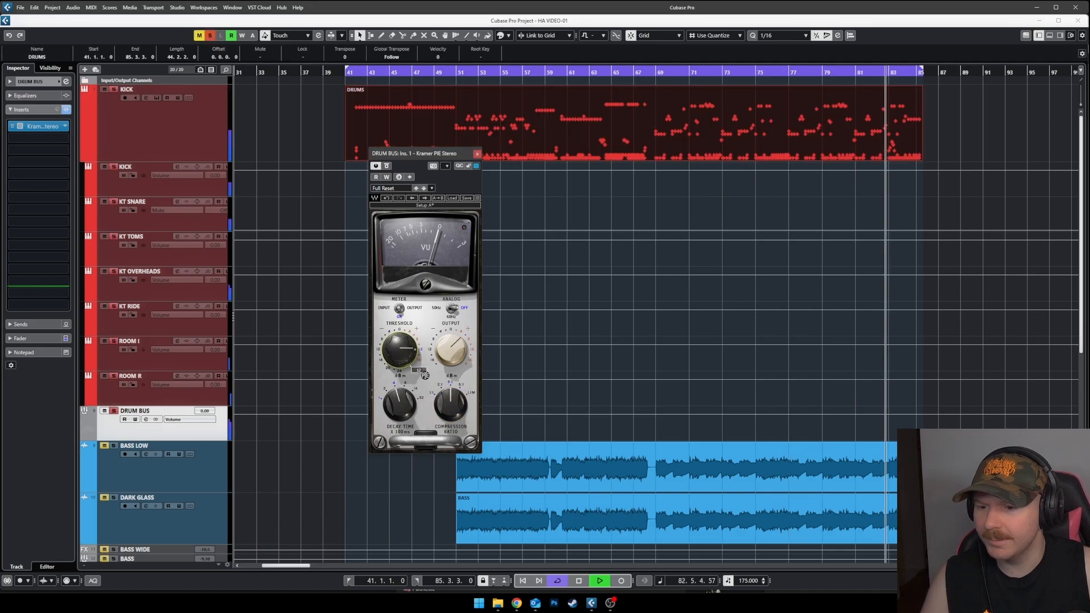
key("space")
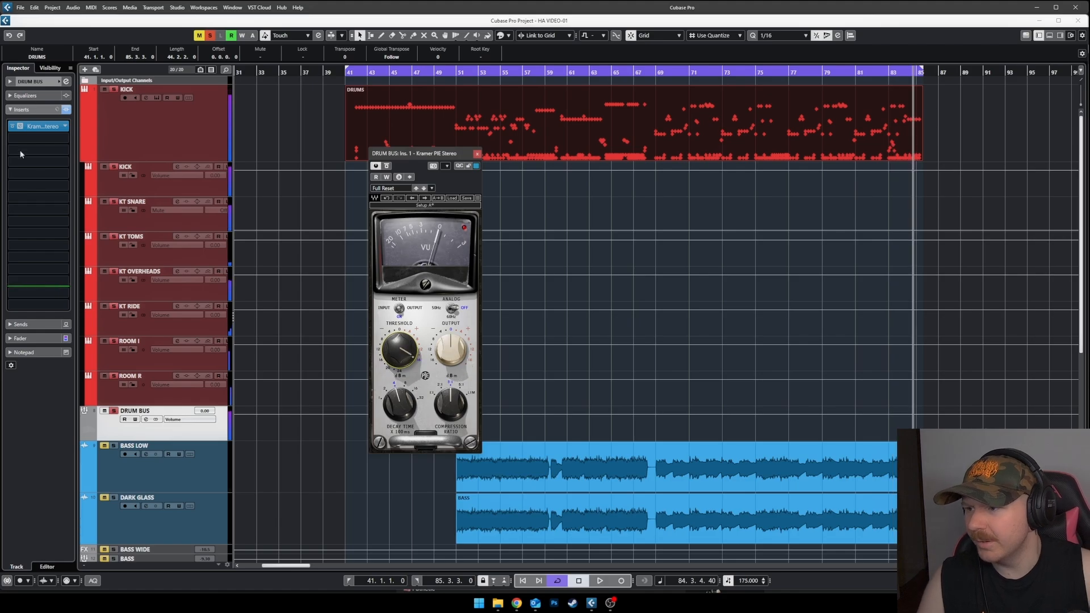
mouse_move(39, 126)
left_mouse_down()
mouse_move(36, 146)
mouse_move(36, 127)
left_mouse_up()
Lower the faders of all seven linked drum channels together to -2.48 dB in the MixConsole.
left_click(177, 8)
left_click(196, 21)
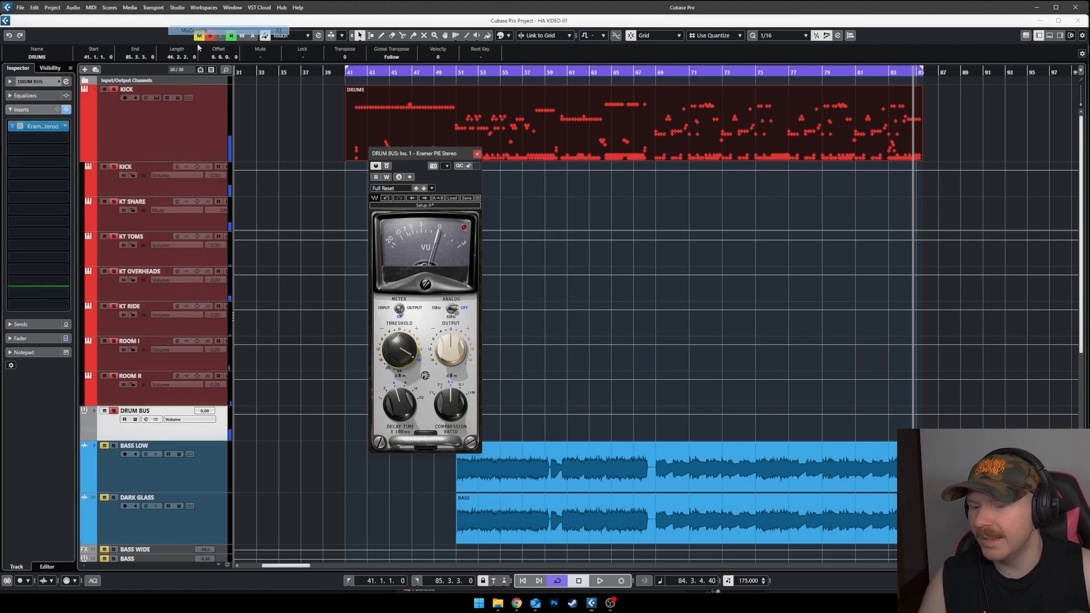
left_click_drag(404, 154, 763, 197)
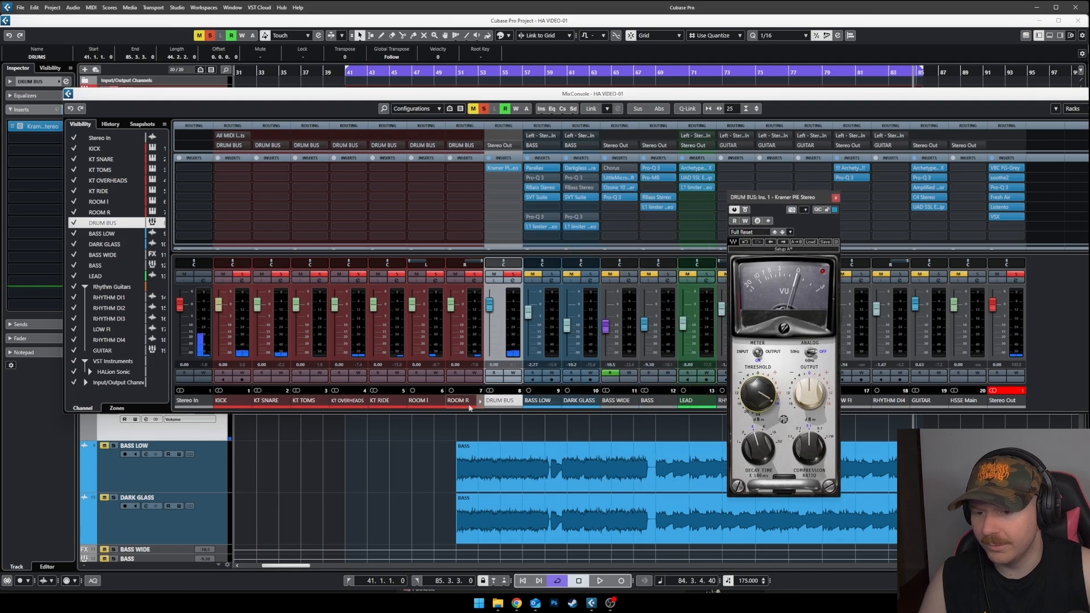
left_click(217, 310)
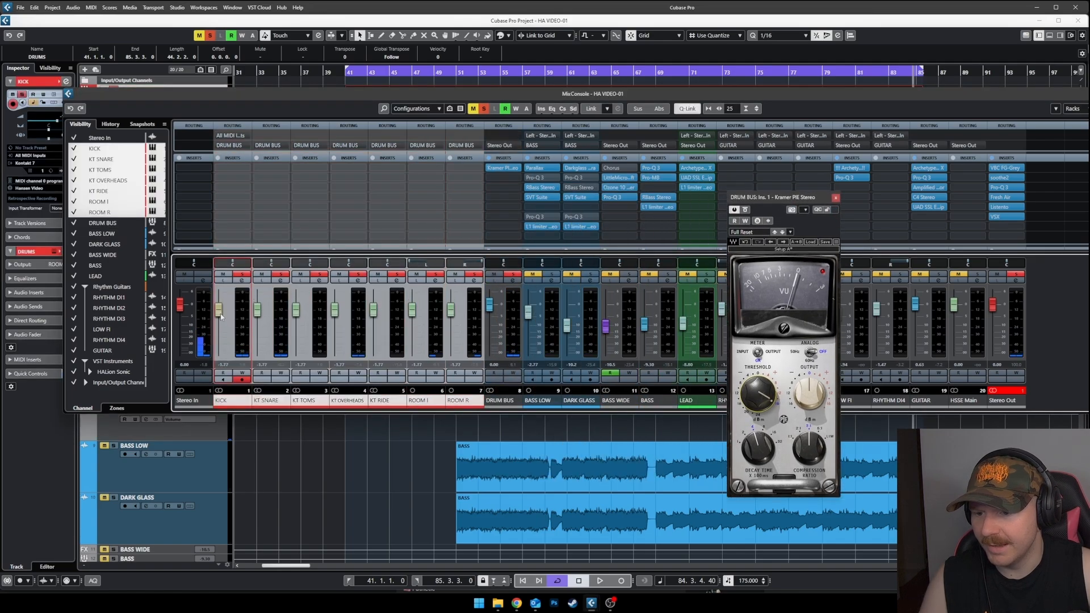
Fine-tune the threshold, decay time and ratio of the DRUM BUS compressor during playback, then close the plug-in.
key("space")
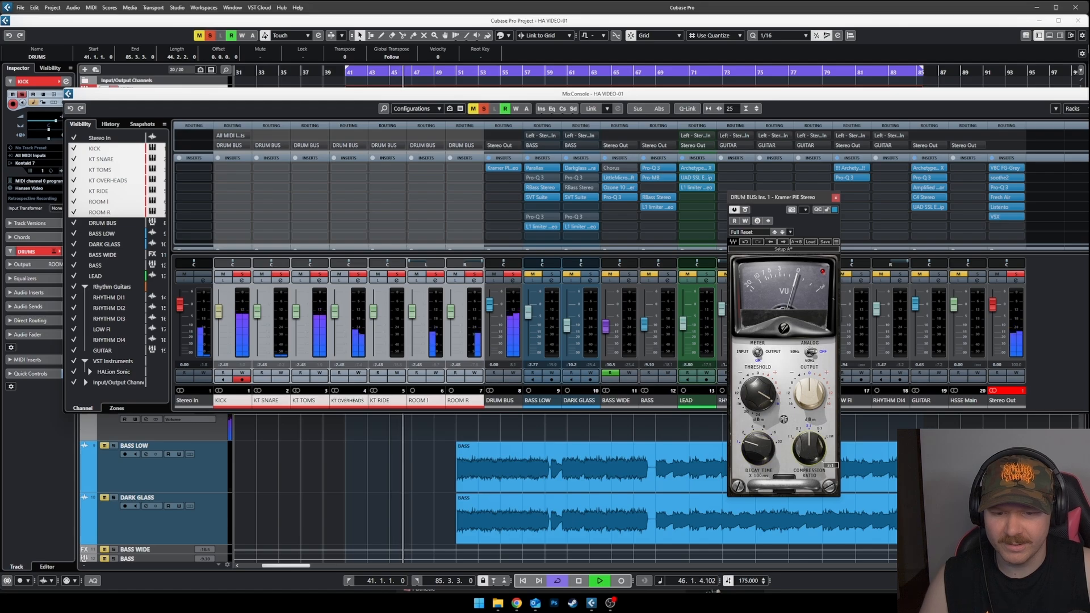
left_click_drag(588, 94, 582, 284)
key("F3")
left_click_drag(755, 396, 755, 405)
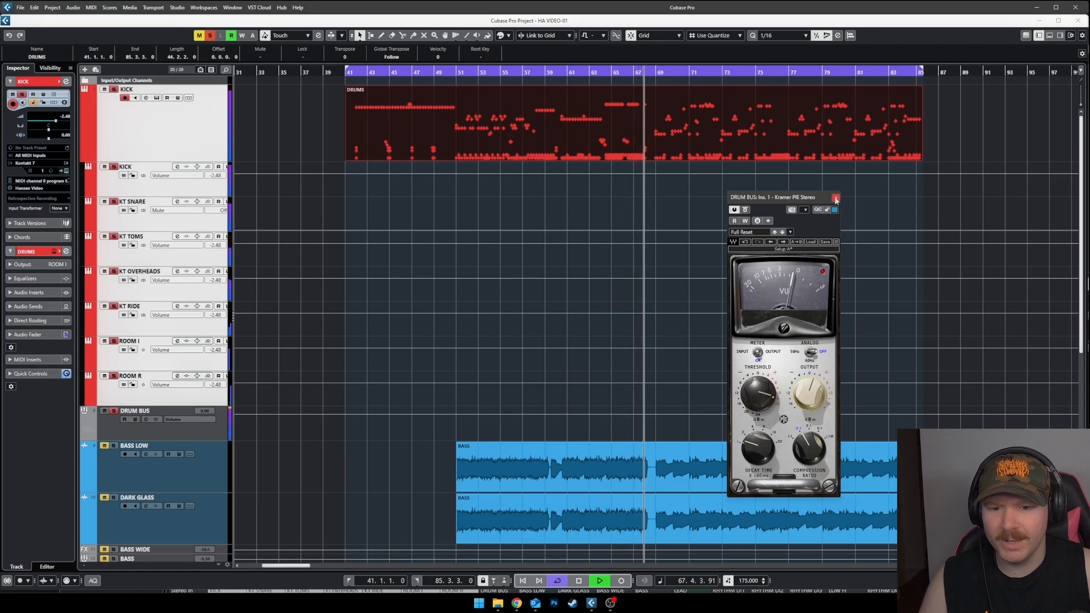
key("space")
left_click(835, 198)
left_click(803, 303)
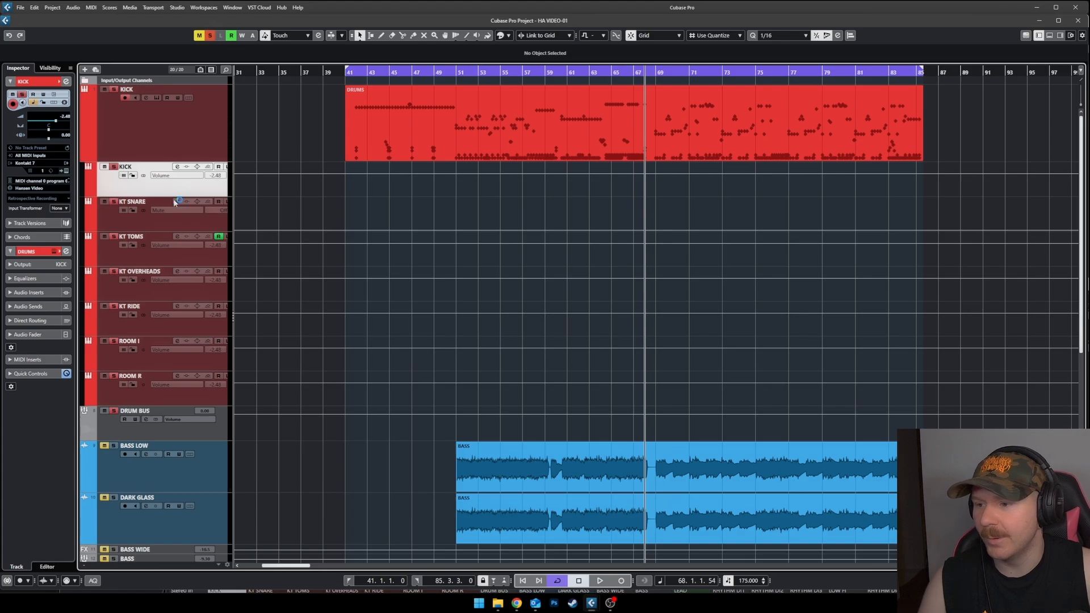
Insert FabFilter Pro-Q 3 as the first audio insert on the KICK output channel.
left_click(35, 293)
left_click(25, 302)
type("pro-q")
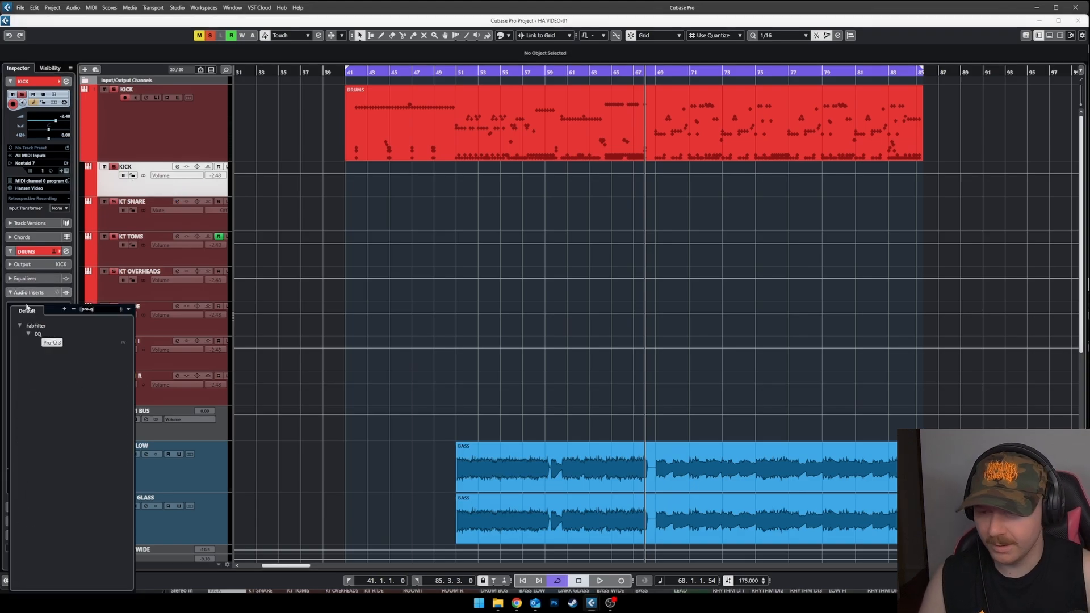
key("Return")
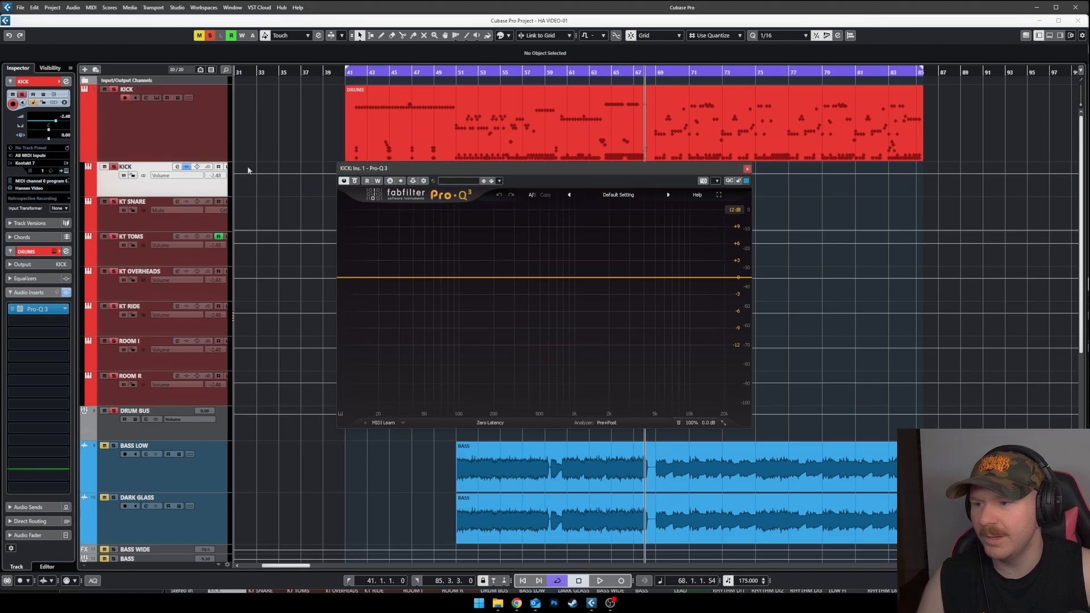
Add a 12 dB/oct low cut just above 20 Hz to the kick's EQ and audition the band in solo.
key("space")
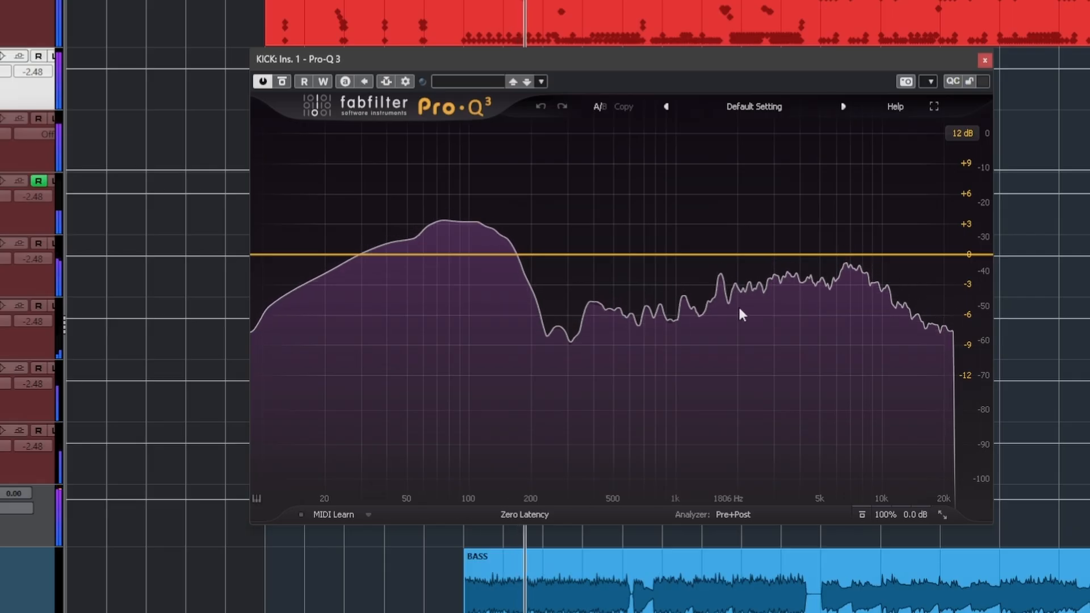
left_click(376, 254)
left_click(300, 446)
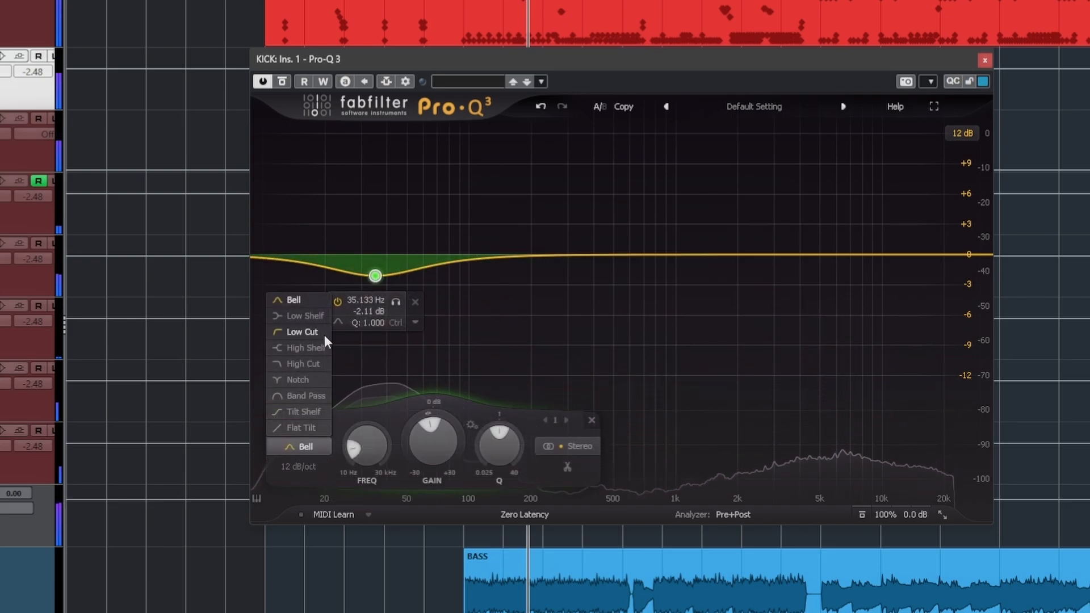
left_click(321, 332)
left_click_drag(375, 255, 329, 255)
left_click(350, 209)
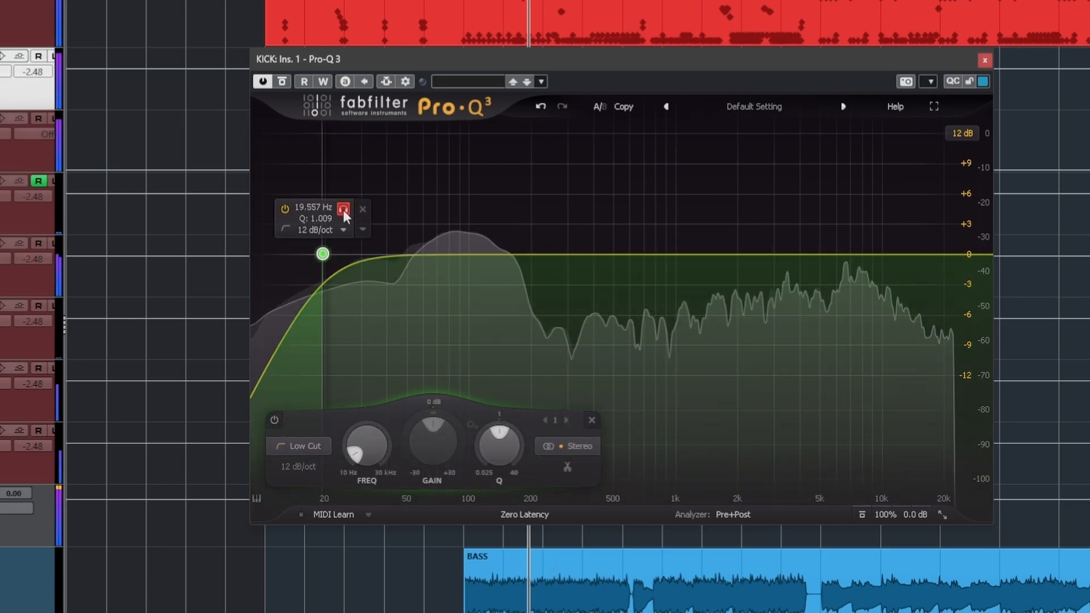
left_click(352, 214)
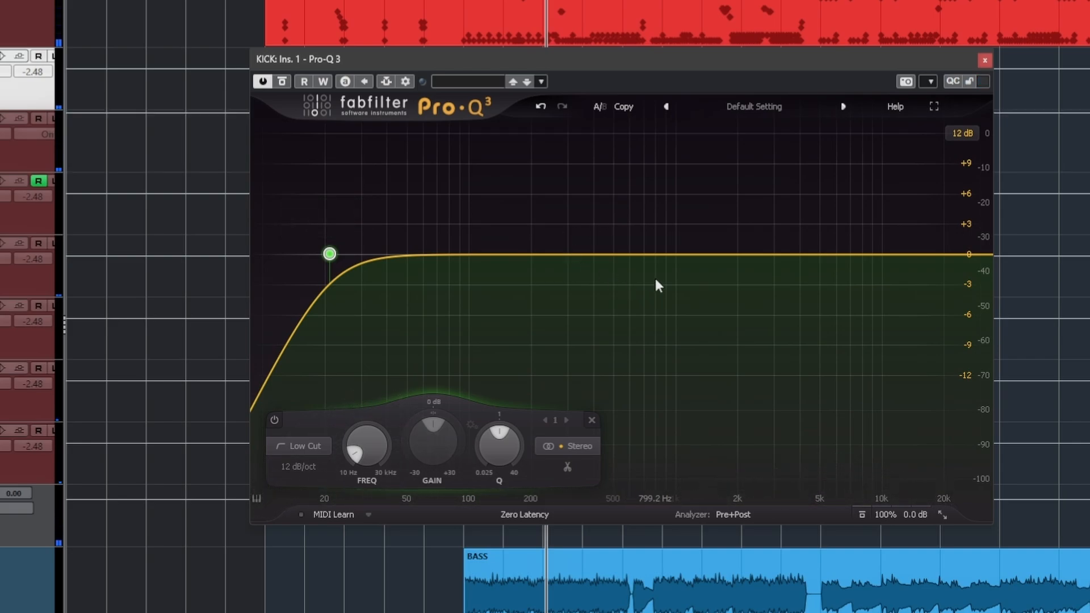
Add a bell cut to the kick's EQ at 130.99 Hz with -1.81 dB gain and a Q of 1.297.
key("space")
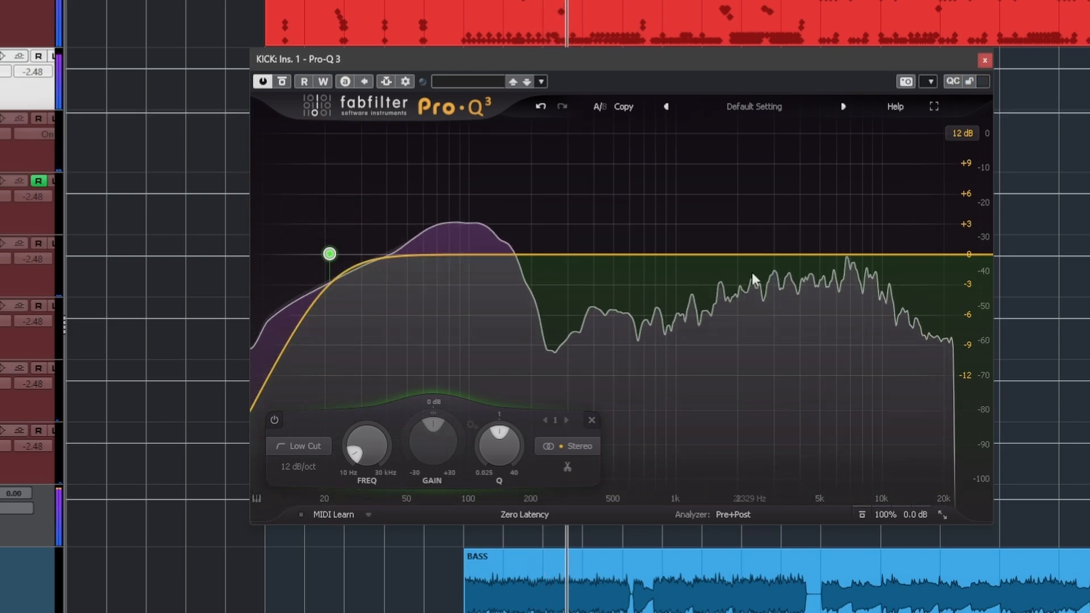
double_click(500, 264)
left_click_drag(501, 269, 493, 282)
scroll(492, 282, "down", 2)
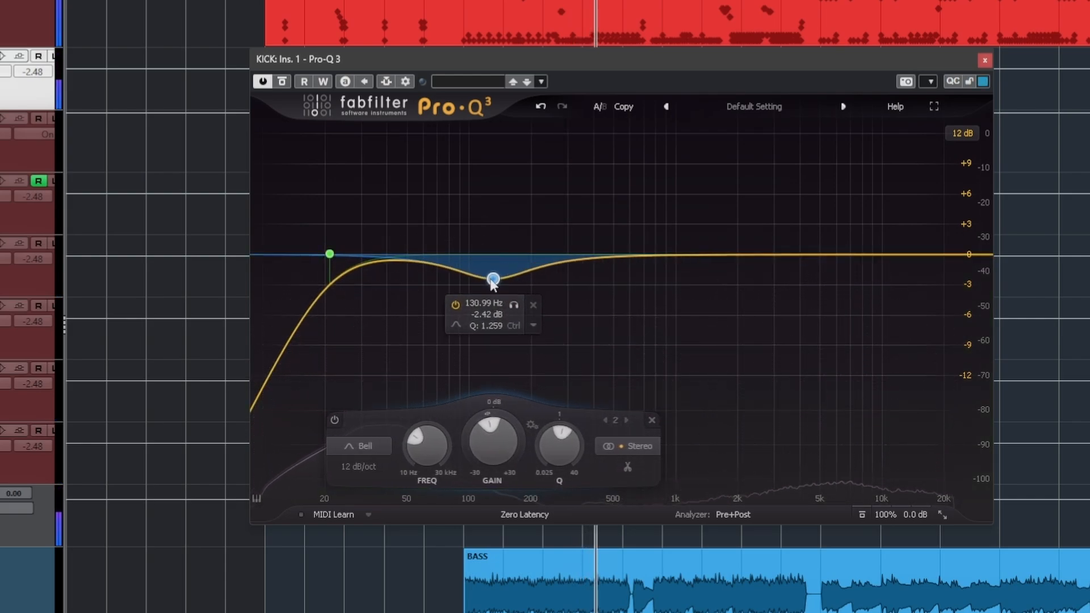
left_click_drag(492, 281, 492, 274)
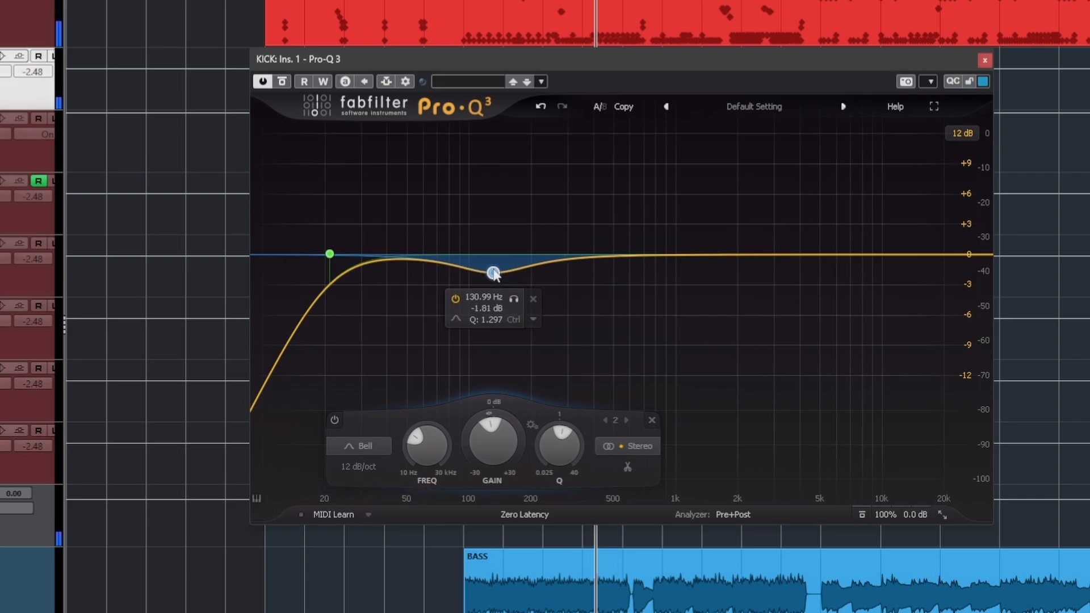
Add a low bell boost to the kick's EQ at about 63 Hz with about +1.4 dB gain and a Q of 1.166.
key("space")
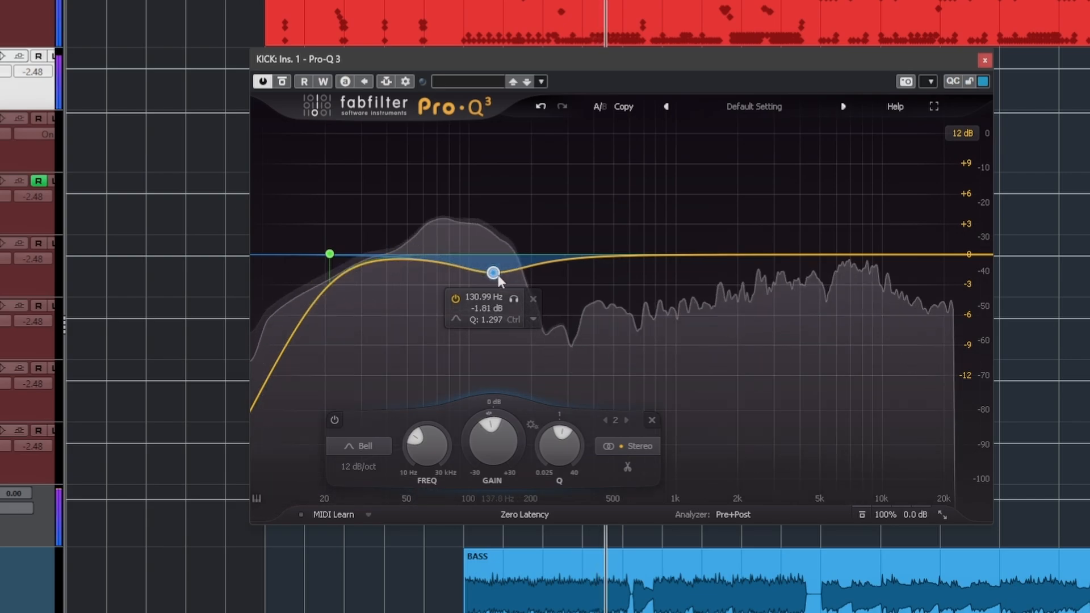
left_click_drag(409, 262, 411, 243)
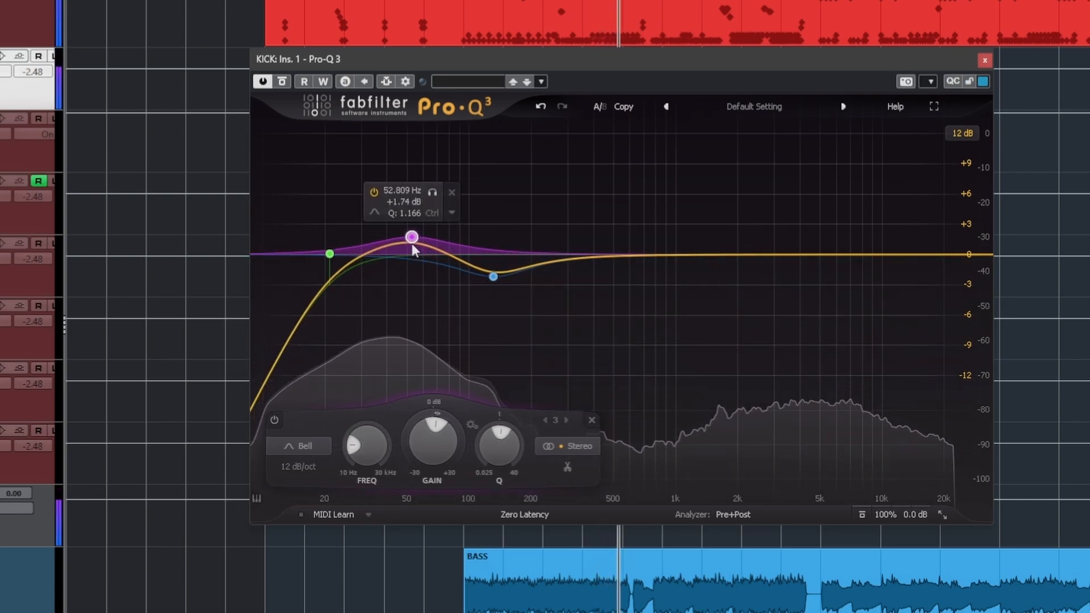
left_click_drag(433, 194, 449, 192)
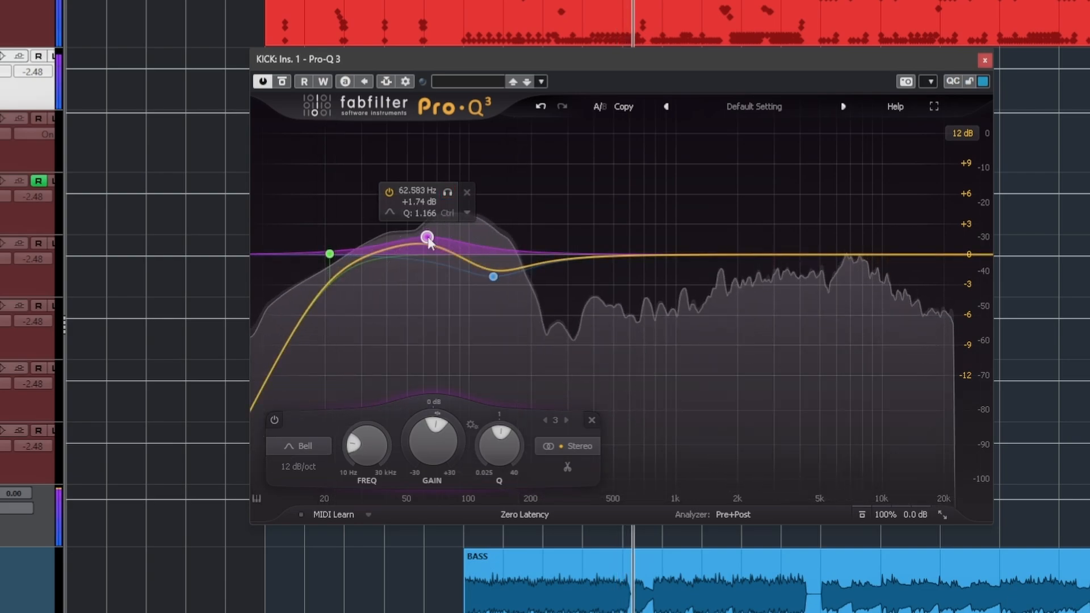
left_click_drag(431, 240, 432, 244)
Deepen the kick's low-mid cut to about -3.6 dB near 140 Hz, comparing it bypassed, and move the low boost up to about 73 Hz.
left_click_drag(493, 276, 499, 291)
left_click(341, 421)
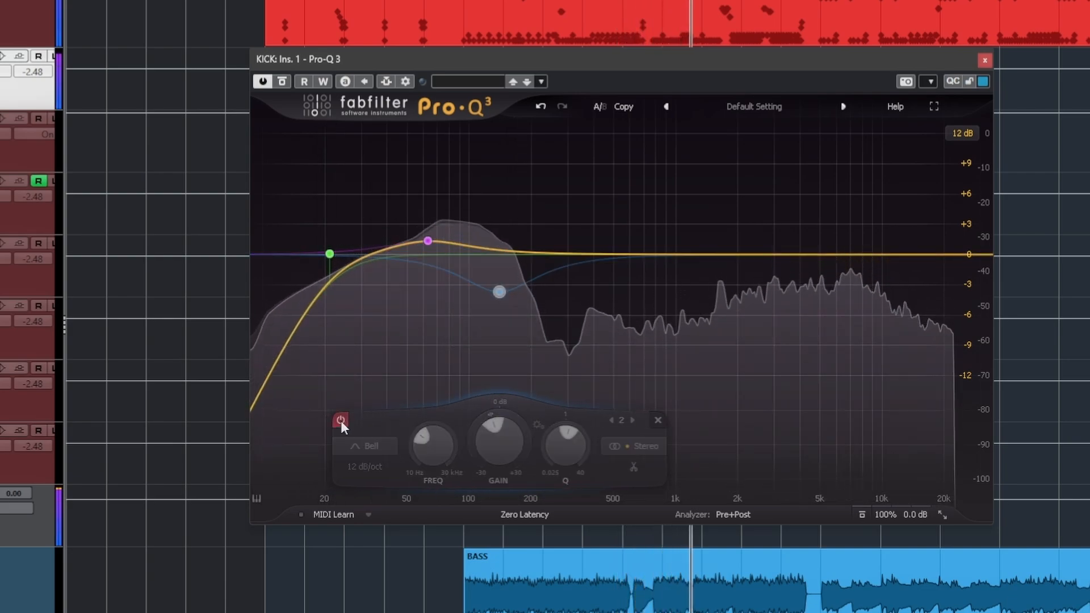
left_click(341, 420)
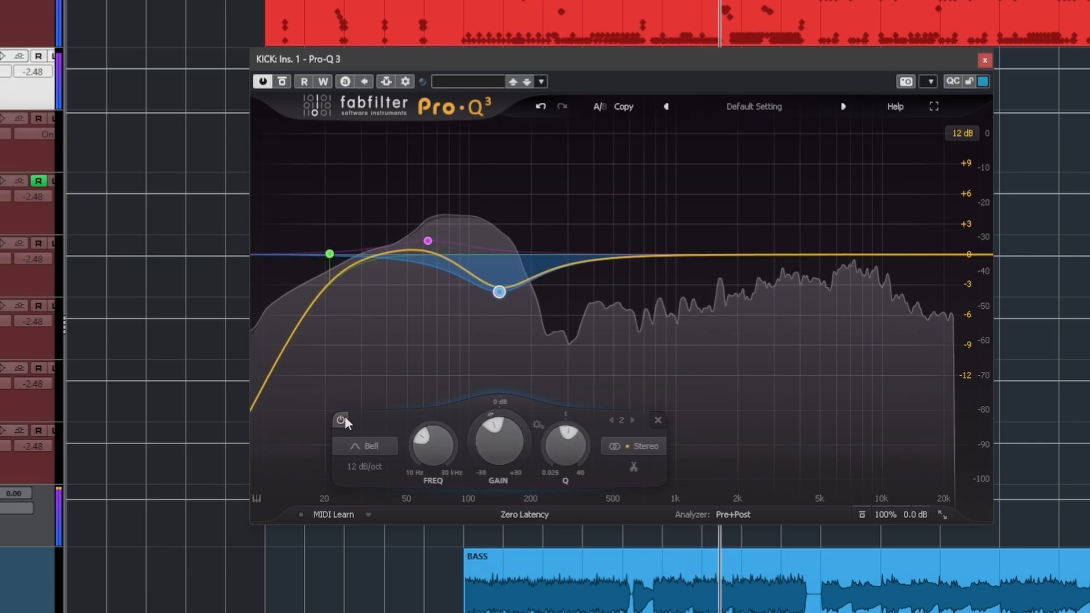
left_click_drag(435, 245, 447, 240)
Add a midrange bell cut to the kick's EQ at 609.05 Hz with -4.00 dB gain and a Q of 1.
left_click(628, 268)
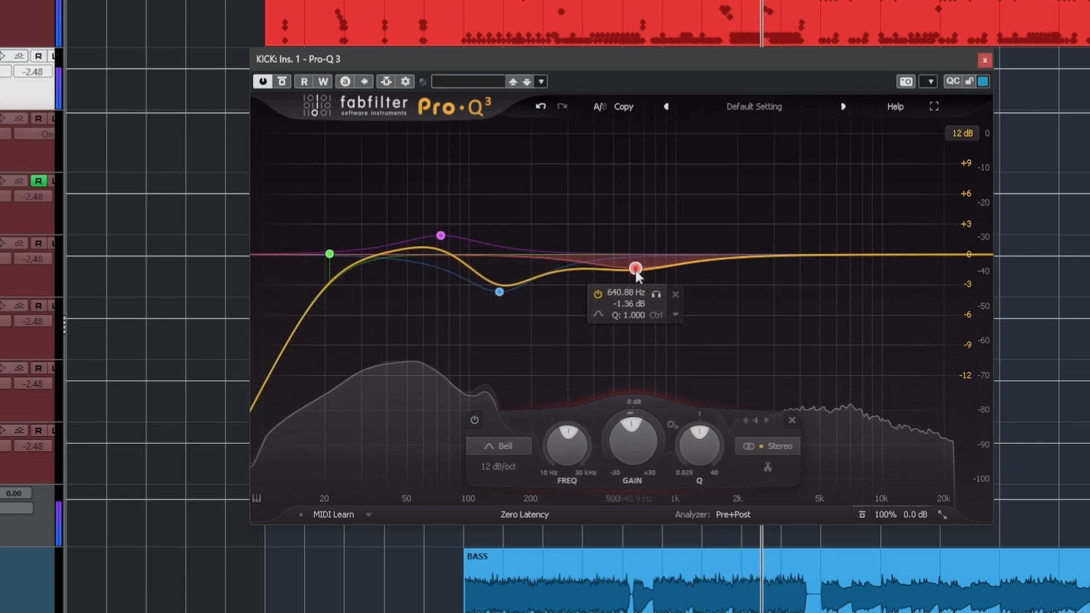
left_click(650, 294)
mouse_move(651, 298)
left_mouse_down()
mouse_move(631, 297)
mouse_move(655, 300)
mouse_move(632, 280)
mouse_move(633, 305)
mouse_move(633, 295)
left_mouse_up()
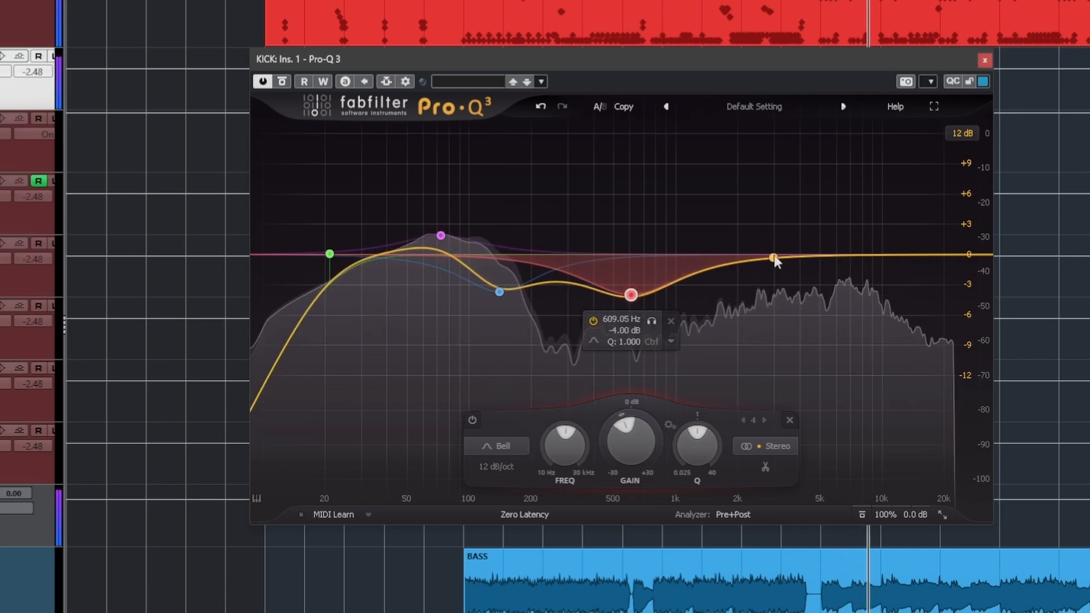
Add a slight cut just above 2 kHz and a 6507.4 Hz boost of +1.51 dB to the kick's EQ, compare it bypassed, and close it.
left_click_drag(781, 258, 767, 296)
left_click_drag(749, 273, 746, 261)
left_click_drag(839, 257, 845, 240)
left_click_drag(865, 195, 863, 205)
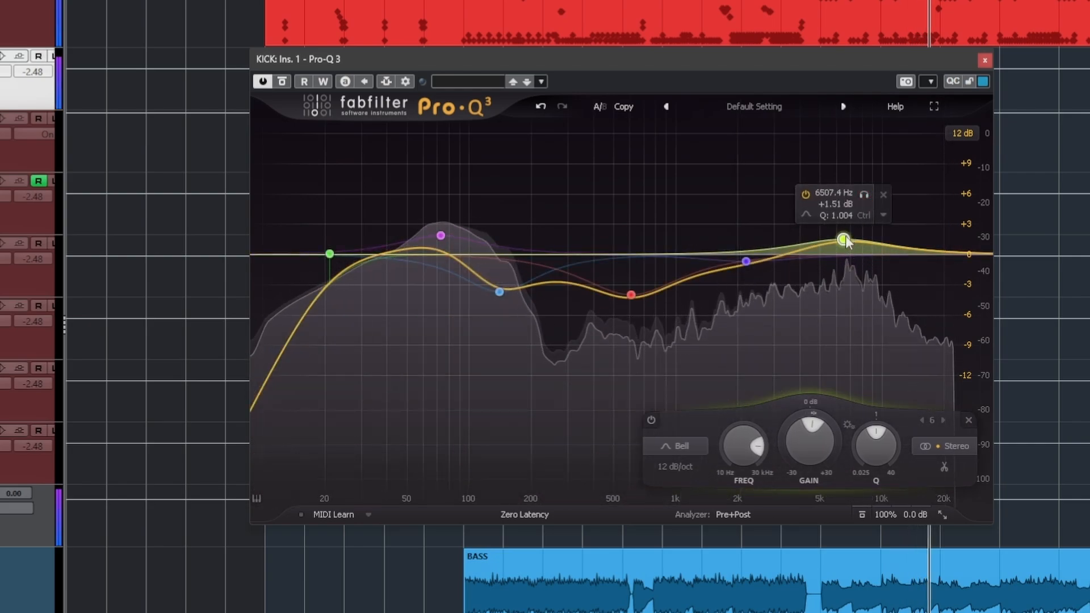
left_click(284, 83)
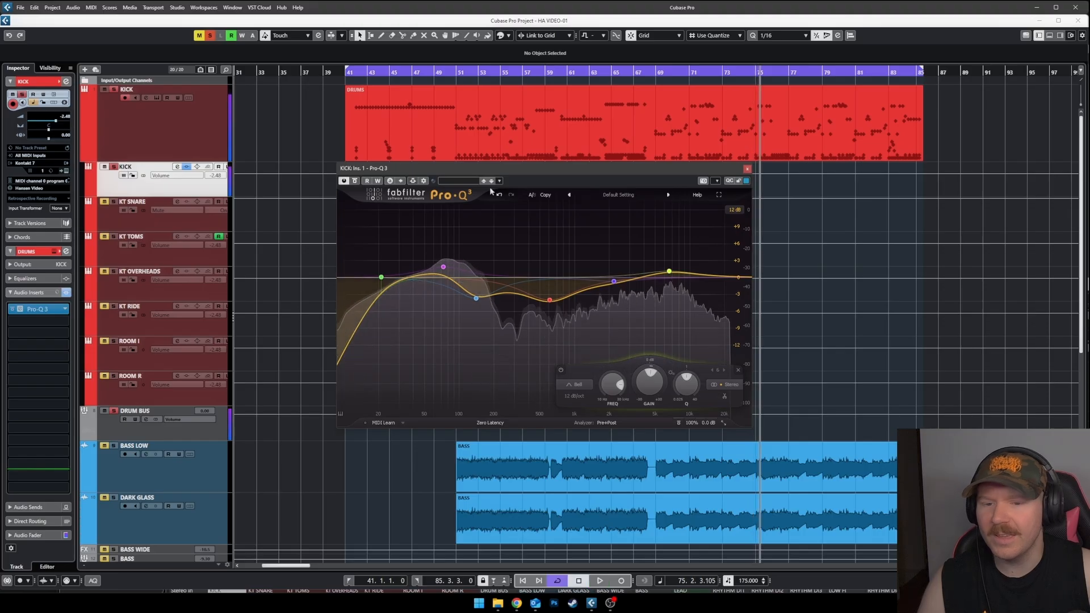
left_click(747, 168)
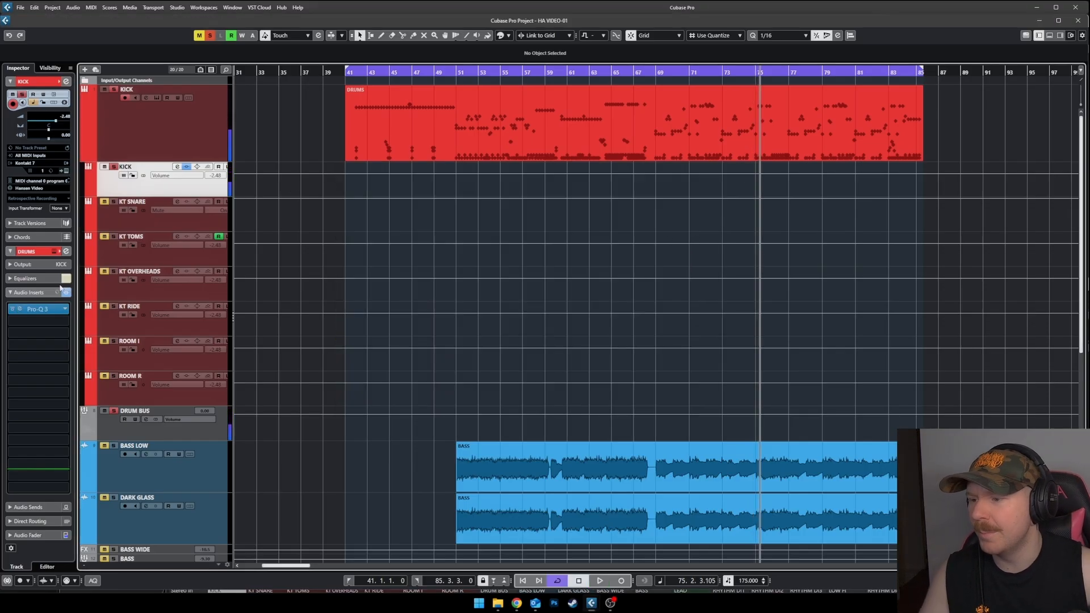
Load the VBC FG-Grey compressor in the kick's second insert slot.
left_click(45, 309)
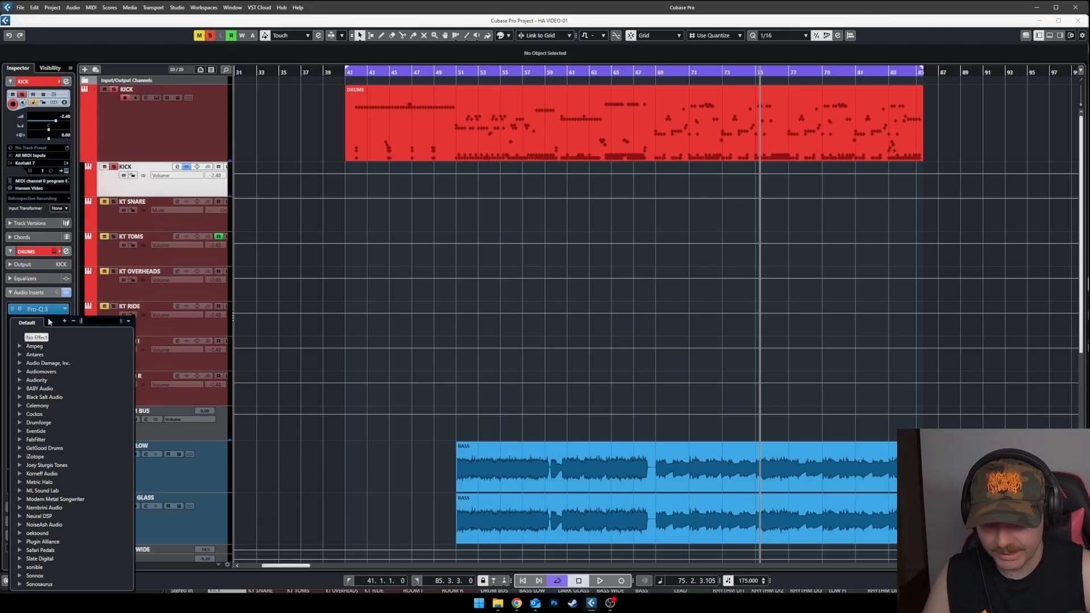
type("grey")
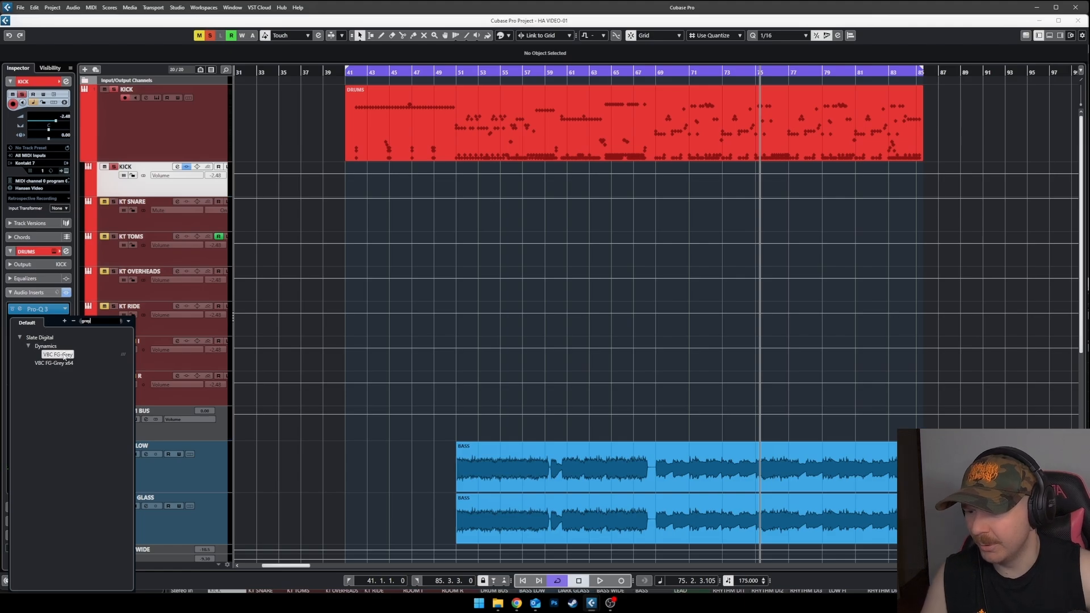
left_click(65, 355)
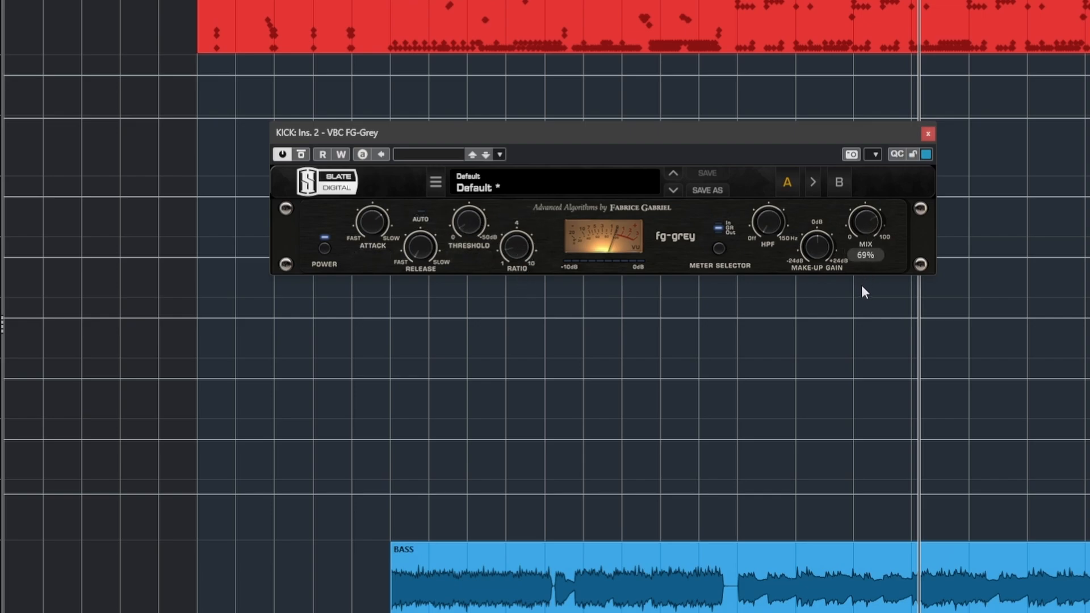
Adjust the kick compressor's threshold, set its attack to 30.0 and mix to 88%, compare it bypassed, and close it.
mouse_move(470, 224)
left_mouse_down()
mouse_move(472, 273)
mouse_move(470, 68)
mouse_move(446, 216)
mouse_move(476, 218)
left_mouse_up()
left_click_drag(378, 220, 380, 196)
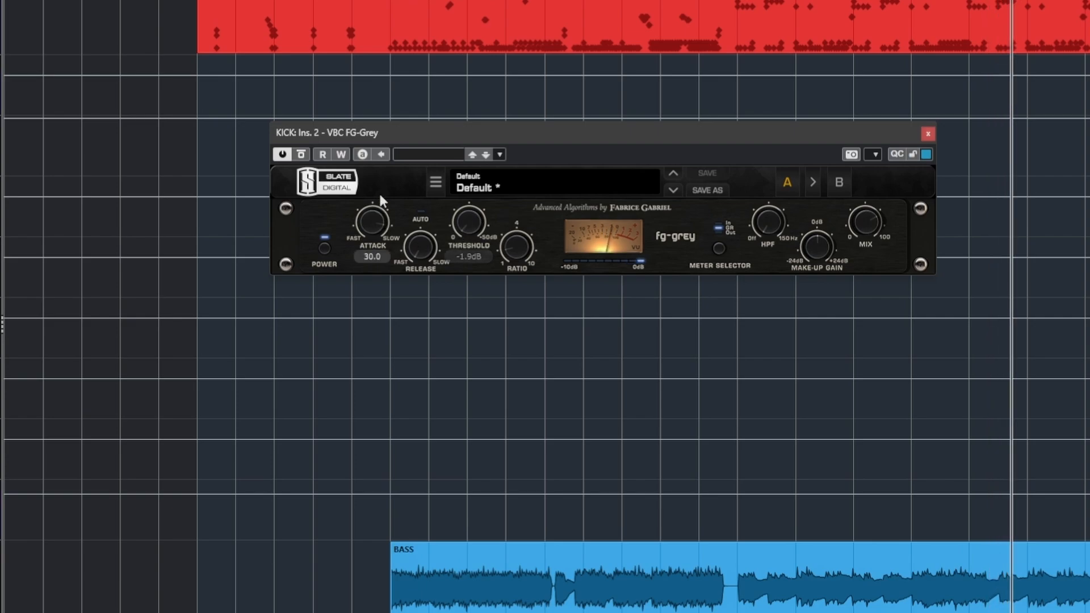
left_click_drag(480, 218, 478, 207)
left_click(301, 154)
left_click(300, 155)
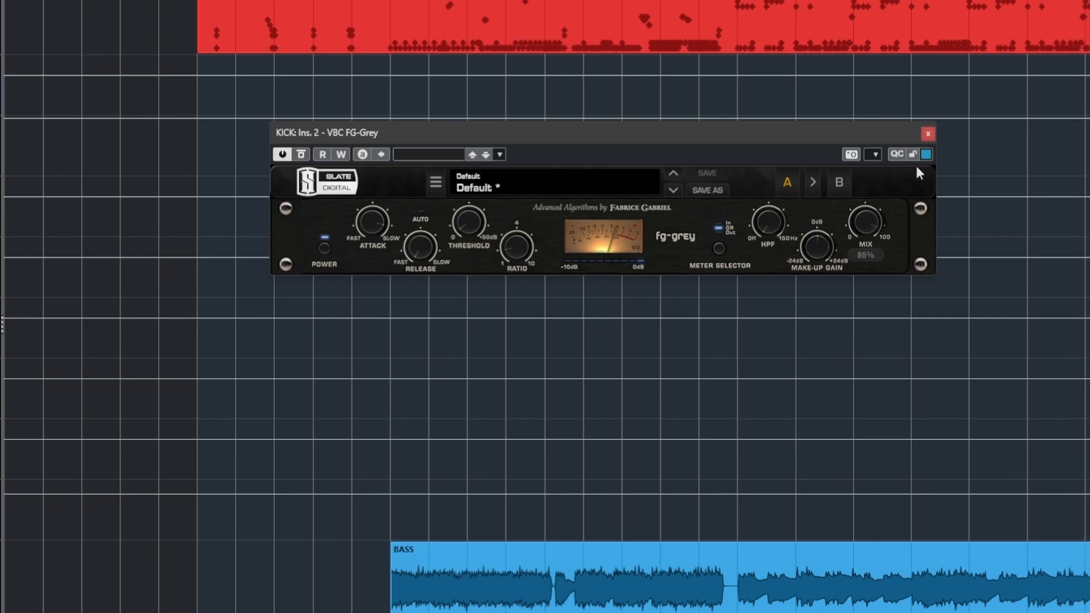
left_click(929, 135)
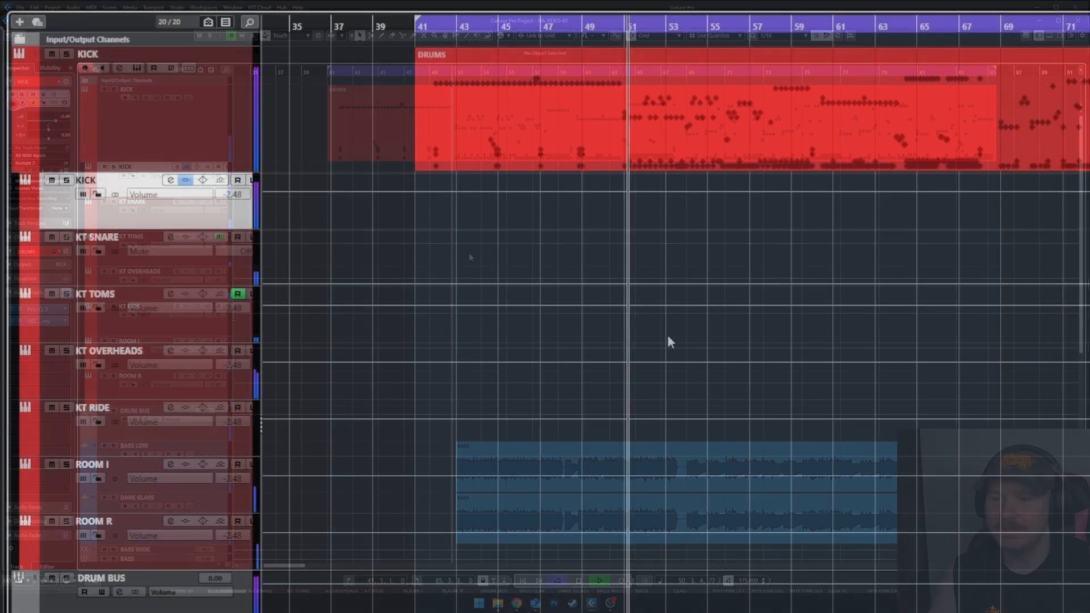
Play the kick and compare its sound with all inserts bypassed and active.
scroll(667, 340, "down", 5)
scroll(667, 336, "up", 5)
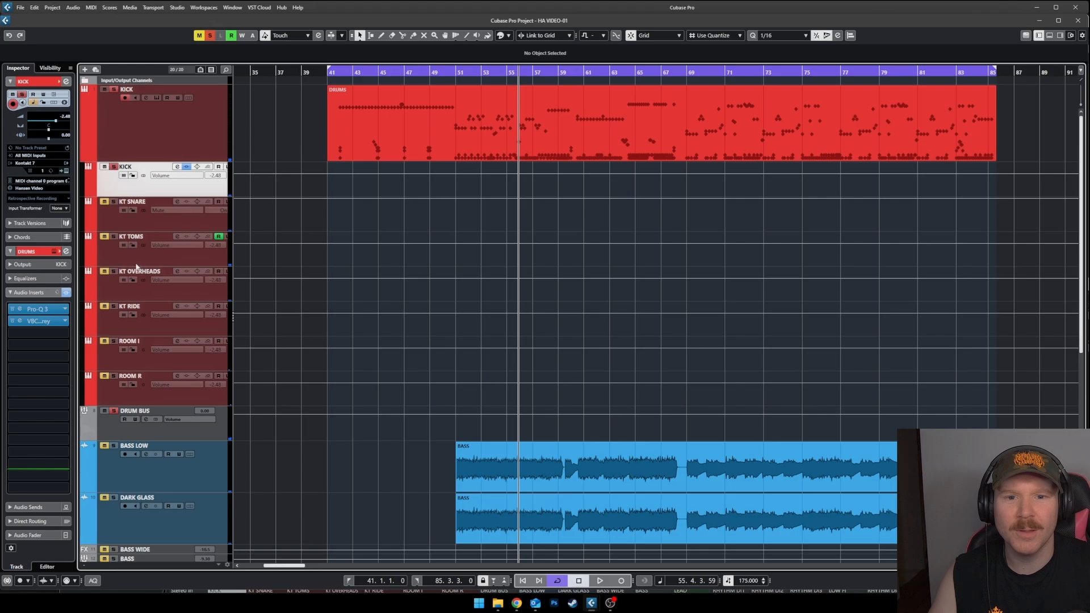
left_click(66, 293)
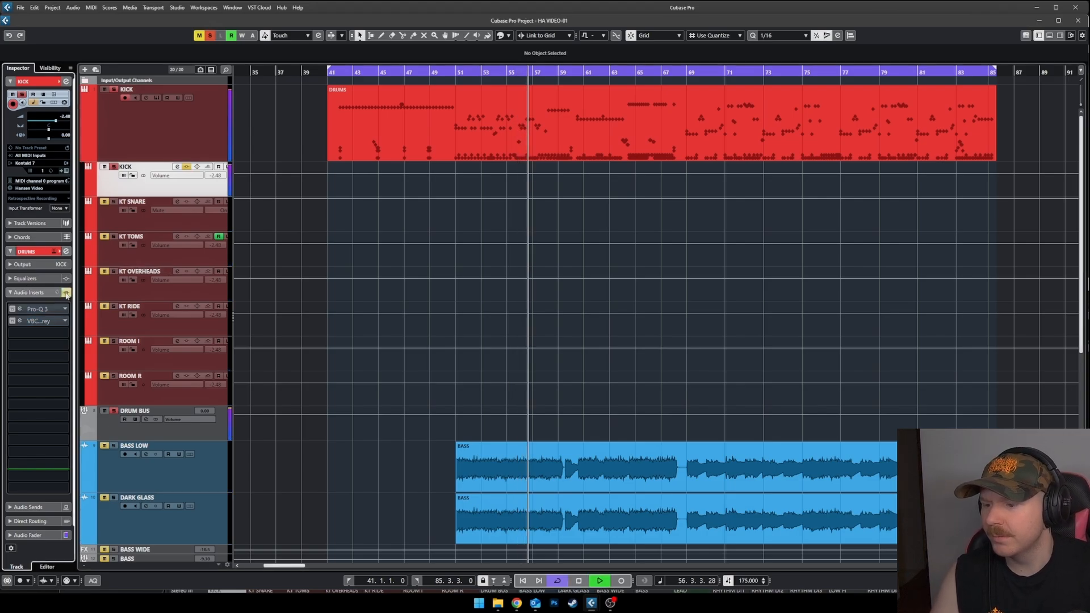
left_click(66, 293)
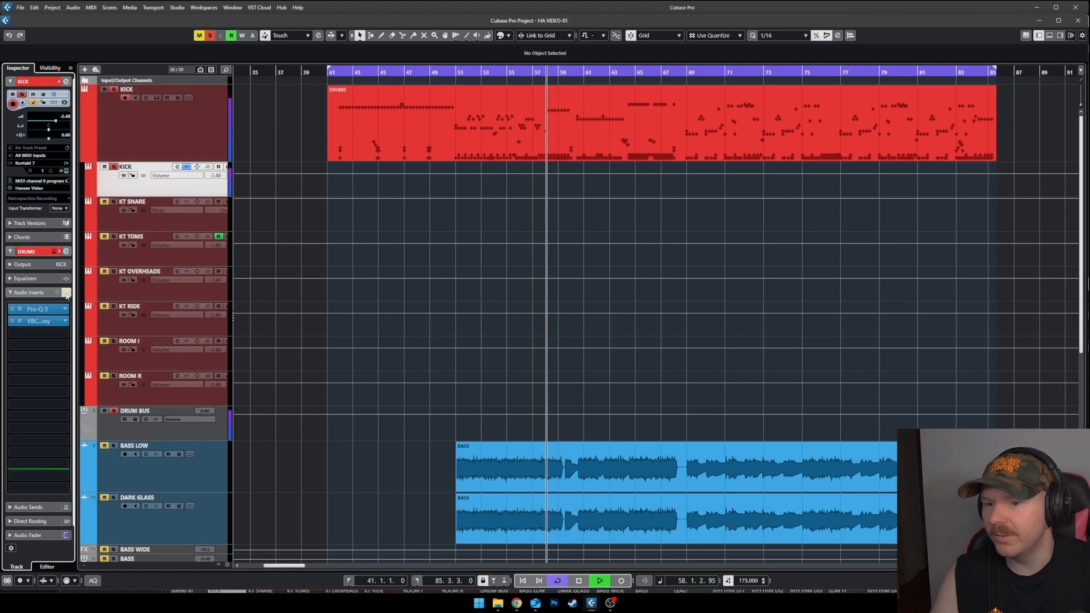
Load JST Clip in the kick's third insert slot, listen to the mix from bar 53, and close the plugin.
left_click(45, 334)
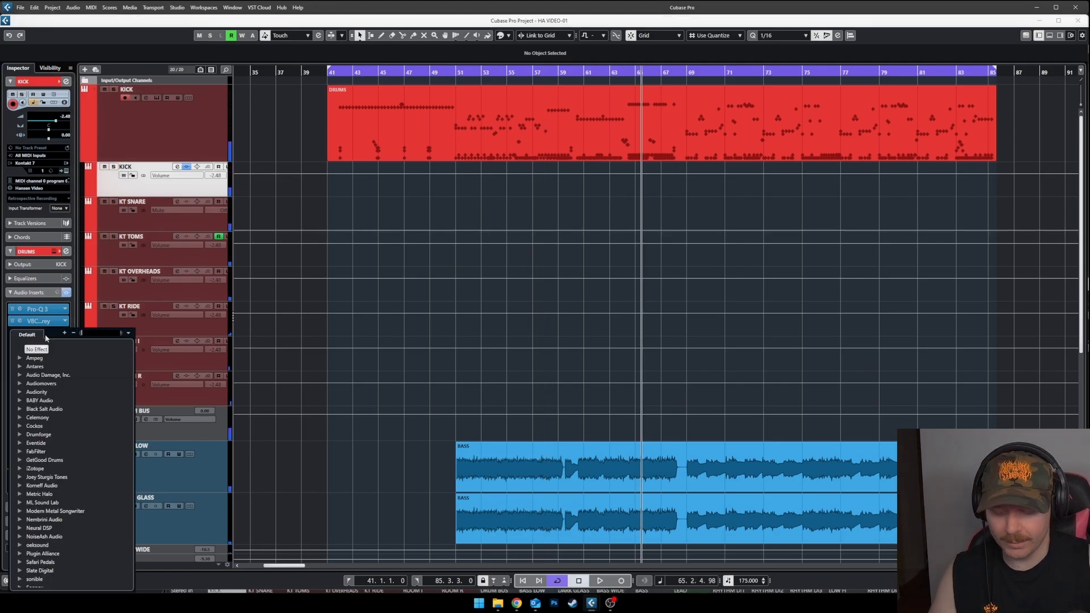
left_click(51, 417)
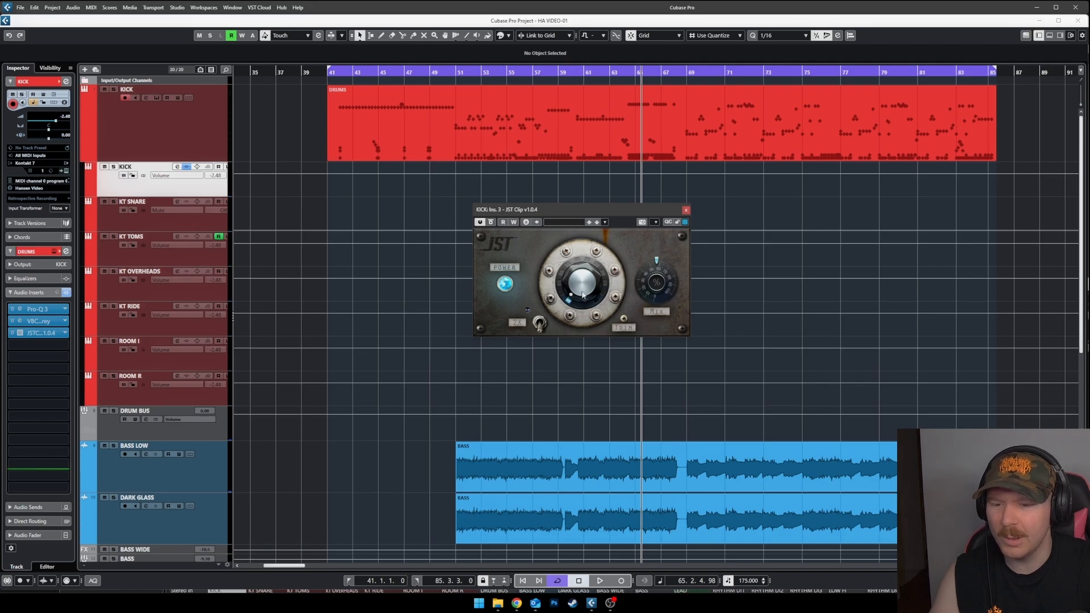
left_click(481, 79)
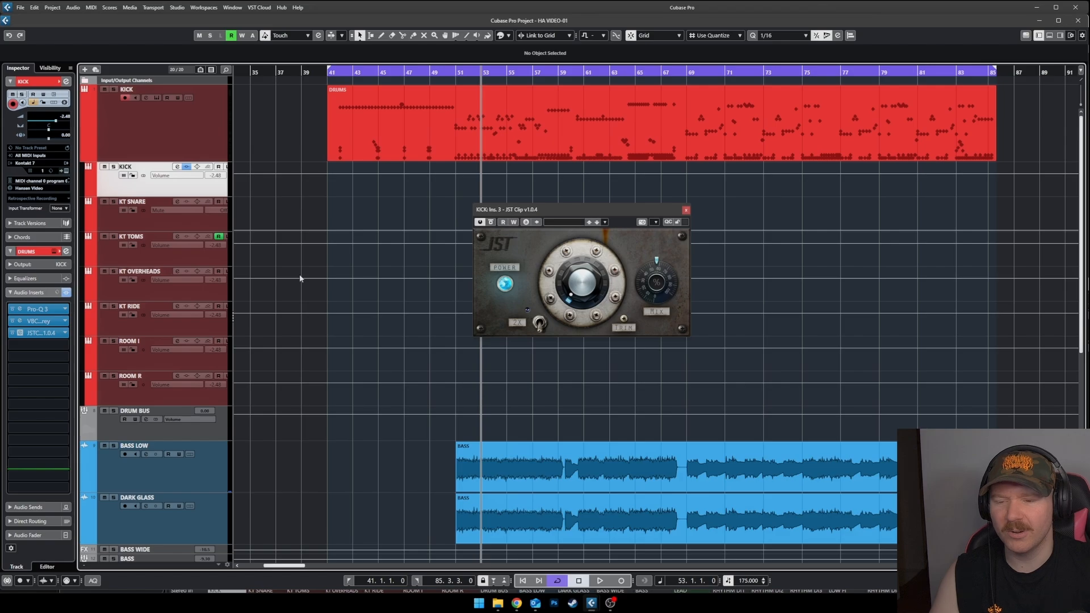
key("space")
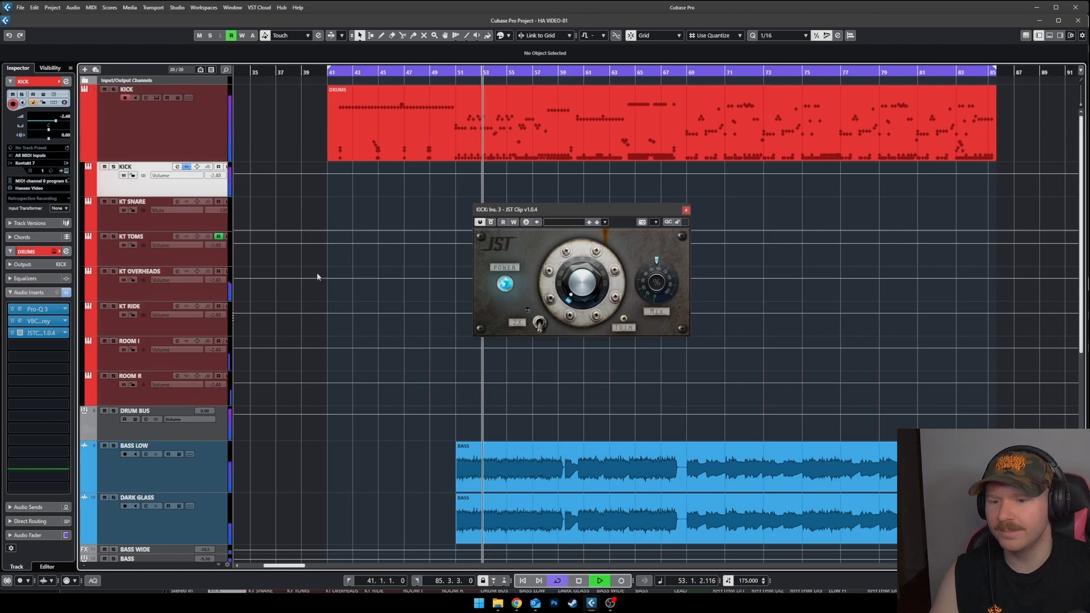
key("space")
left_click(686, 210)
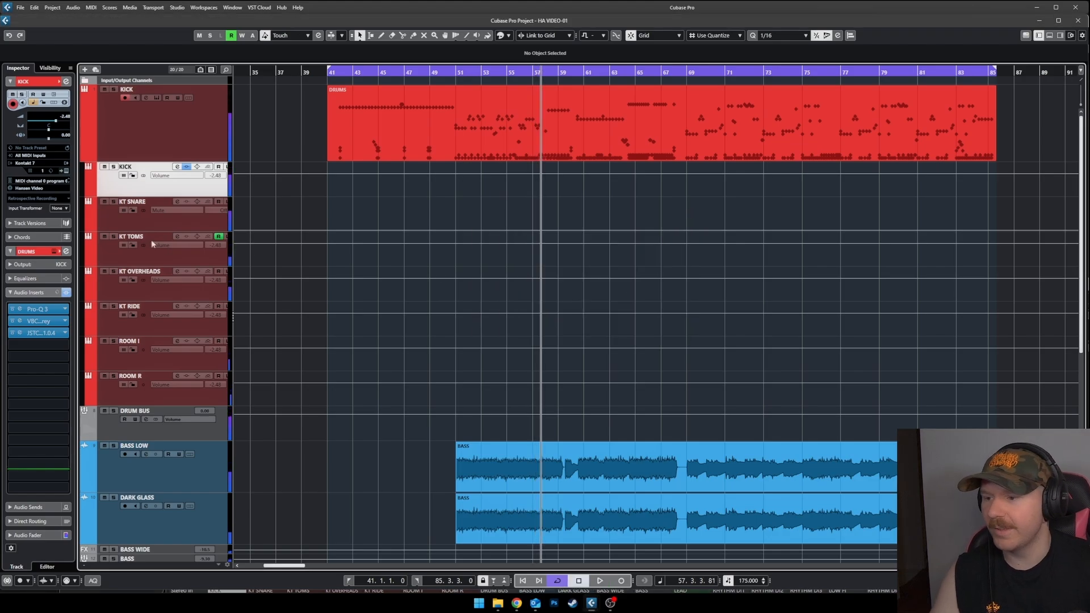
Load Pro-Q 3 in the first insert slot of the KT SNARE channel and play the song.
left_click(157, 229)
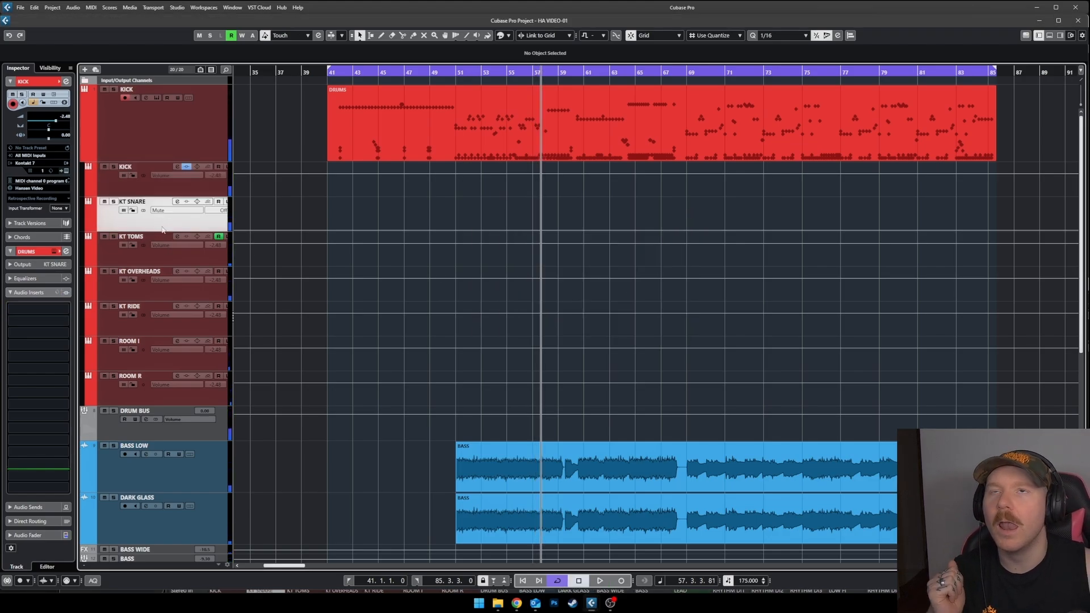
left_click(23, 308)
type("pro q")
key("Return")
key("space")
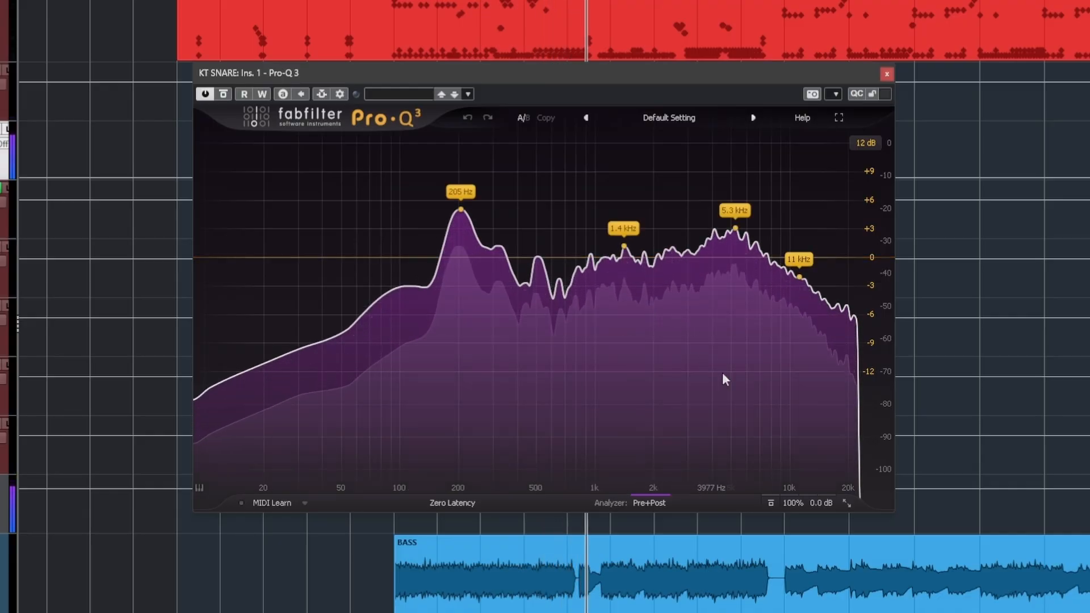
Add a narrow bell cut to the snare's EQ at 509.59 Hz with -1.84 dB gain and a Q of 15.09, auditioning the band in solo.
left_click(525, 300)
double_click(540, 266)
scroll(540, 267, "up", 10)
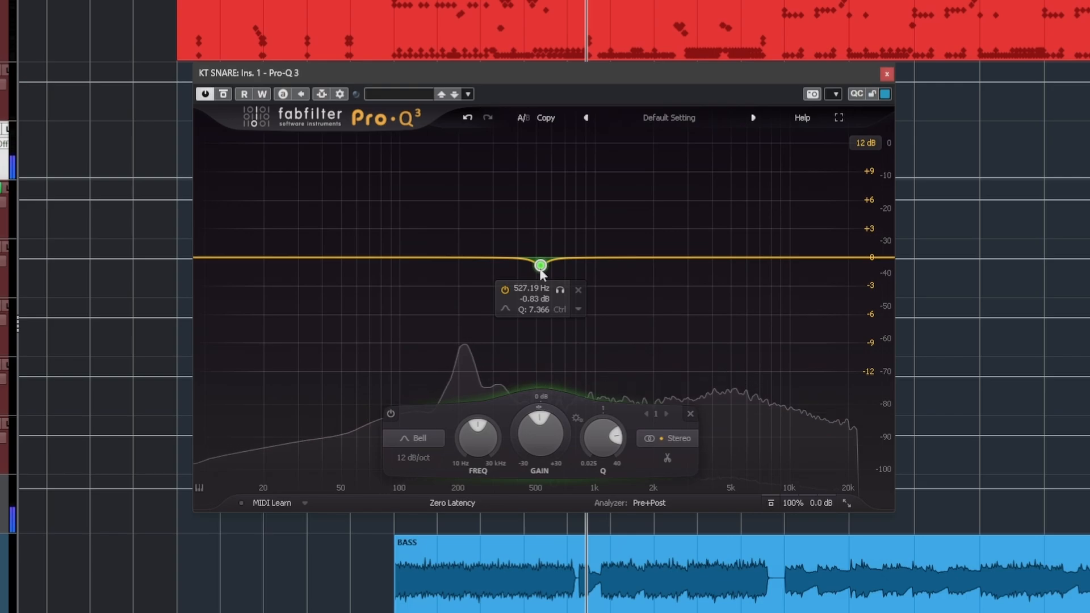
left_click(557, 293)
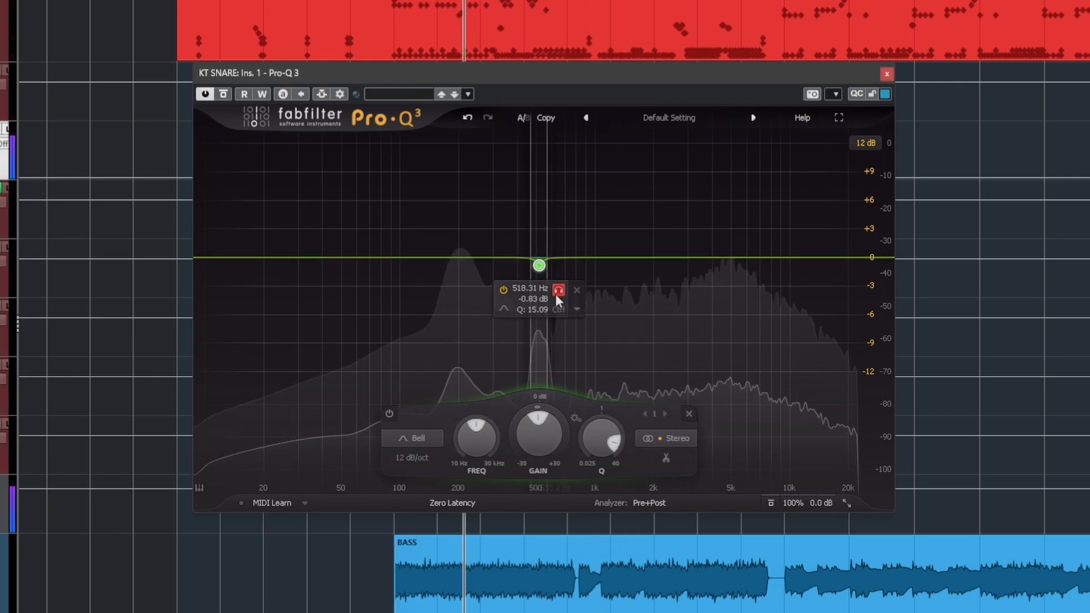
left_click_drag(529, 437, 530, 462)
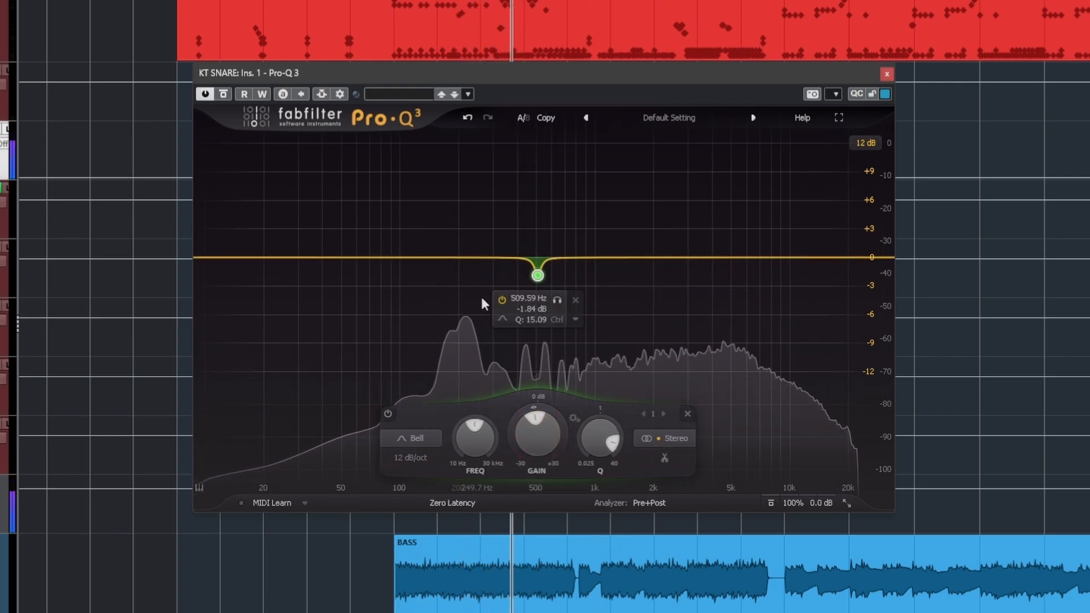
Add a wide bell cut to the snare's EQ near 1 kHz with about -2.7 dB gain and a Q of 1, auditioning the band in solo.
left_click(629, 259)
left_click(646, 290)
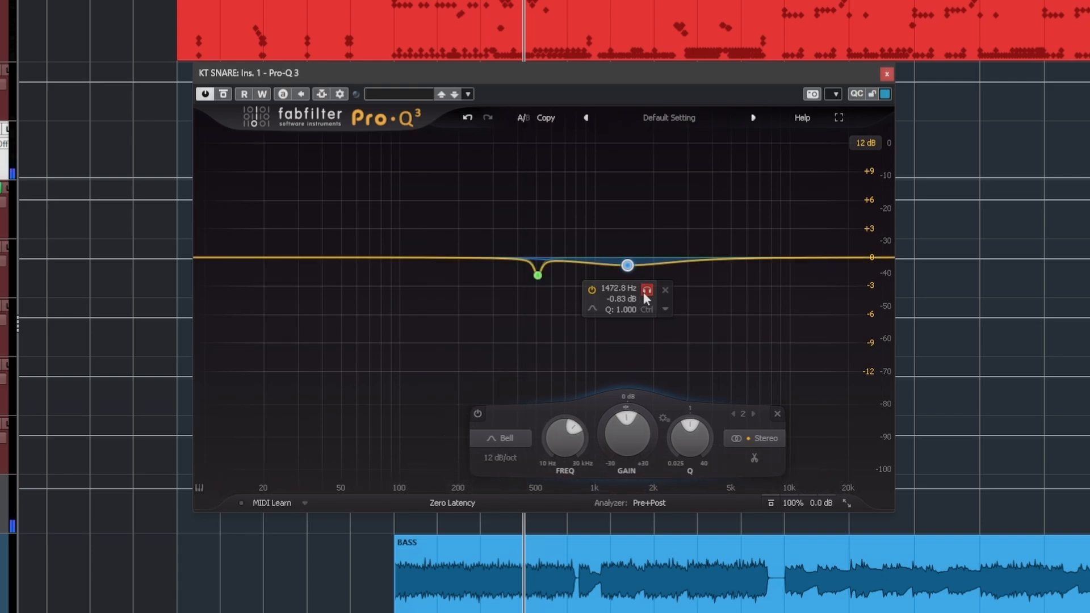
left_click_drag(645, 294, 590, 274)
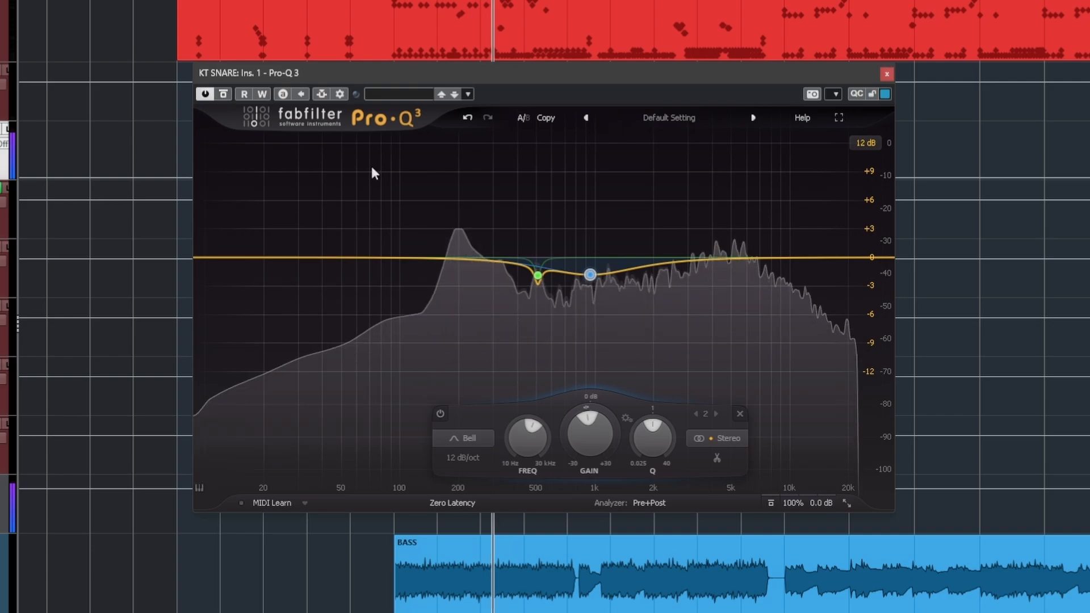
left_click_drag(590, 275, 594, 286)
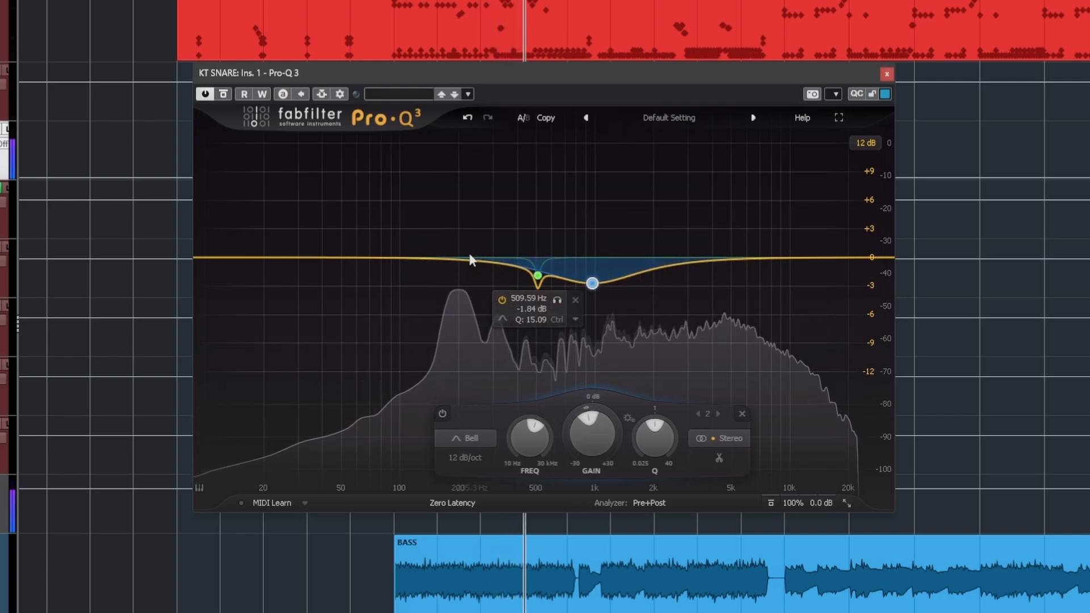
Add a bell band near 185 Hz to the snare's EQ, bring its gain down to about 0 dB, and close the EQ.
left_click_drag(451, 257, 451, 252)
left_click(327, 441)
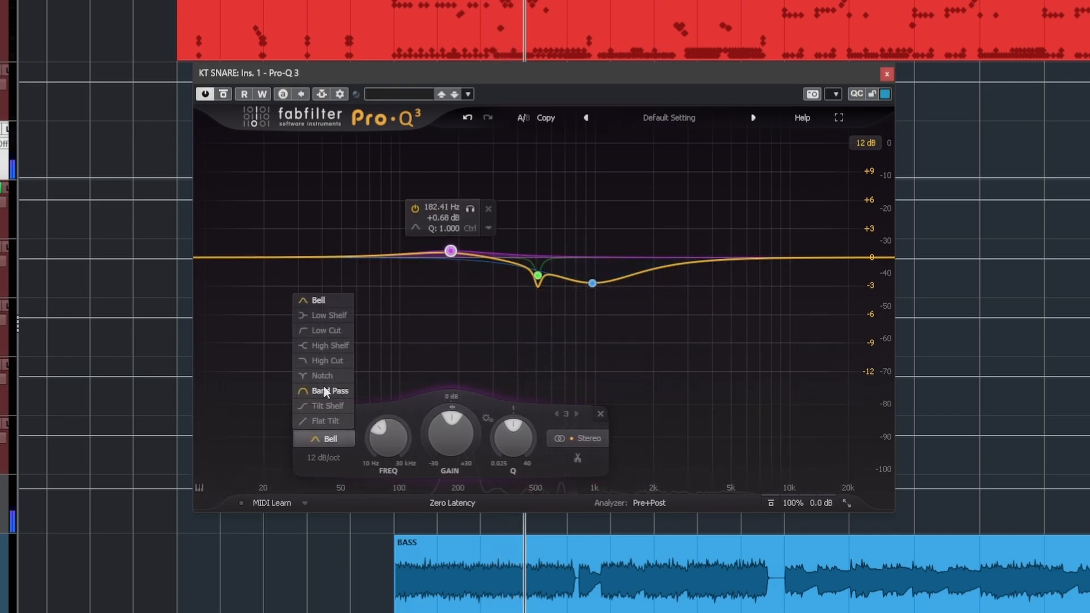
left_click_drag(450, 251, 452, 256)
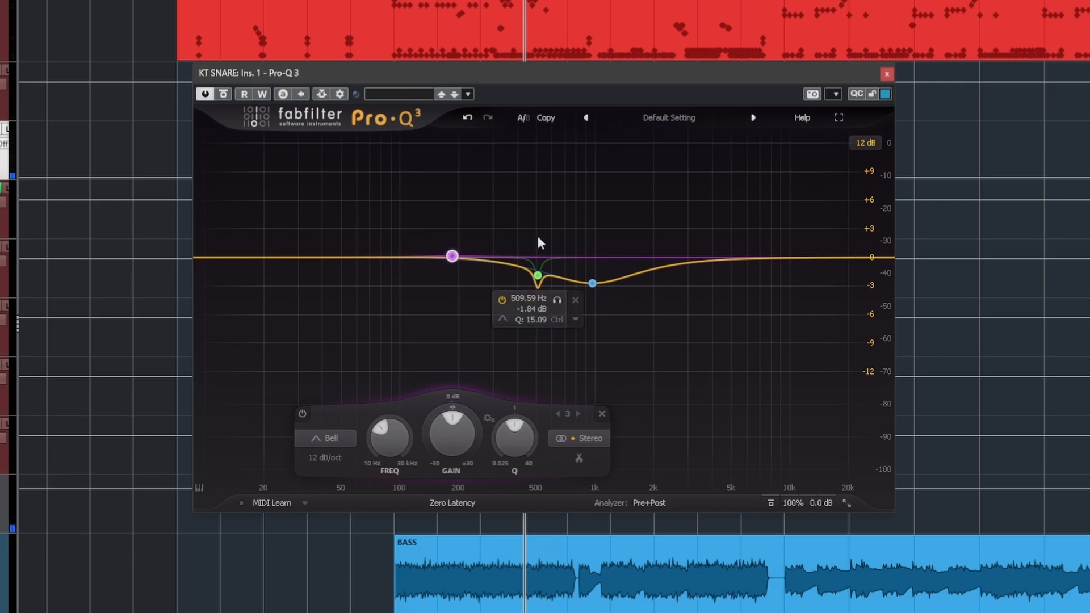
left_click(886, 74)
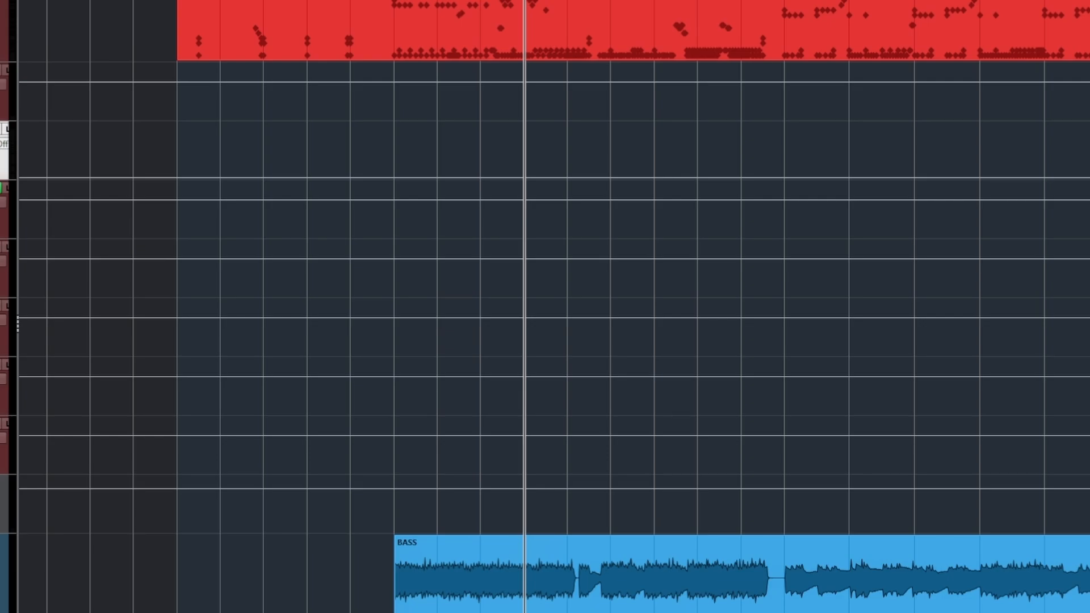
Lower the output fader of the snare's SSL 4000 E channel strip to about -3 dB and stop playback.
left_click_drag(552, 23, 555, 1)
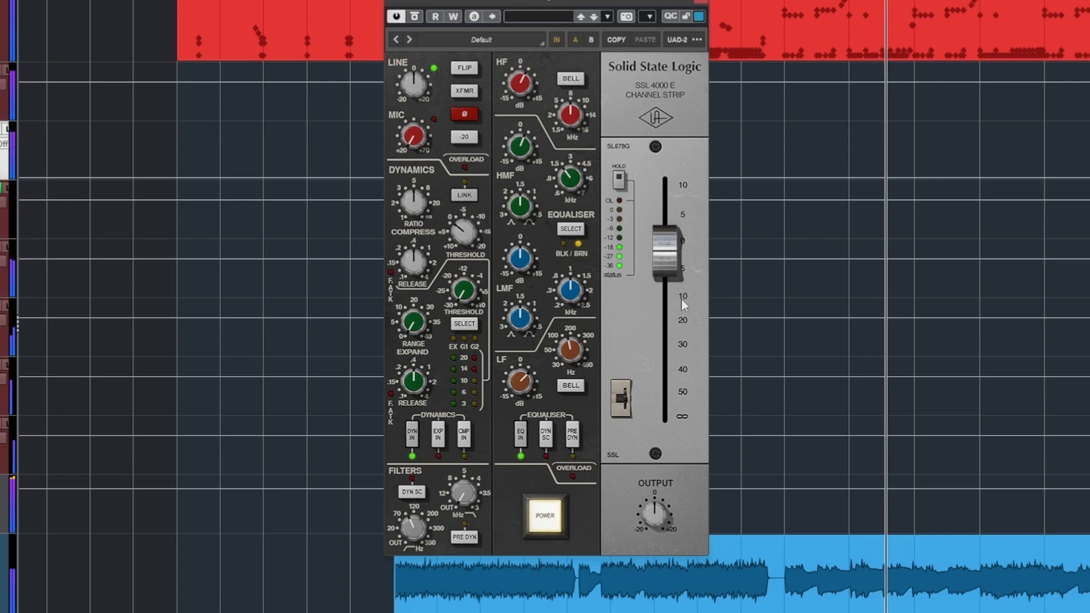
left_click_drag(672, 261, 668, 265)
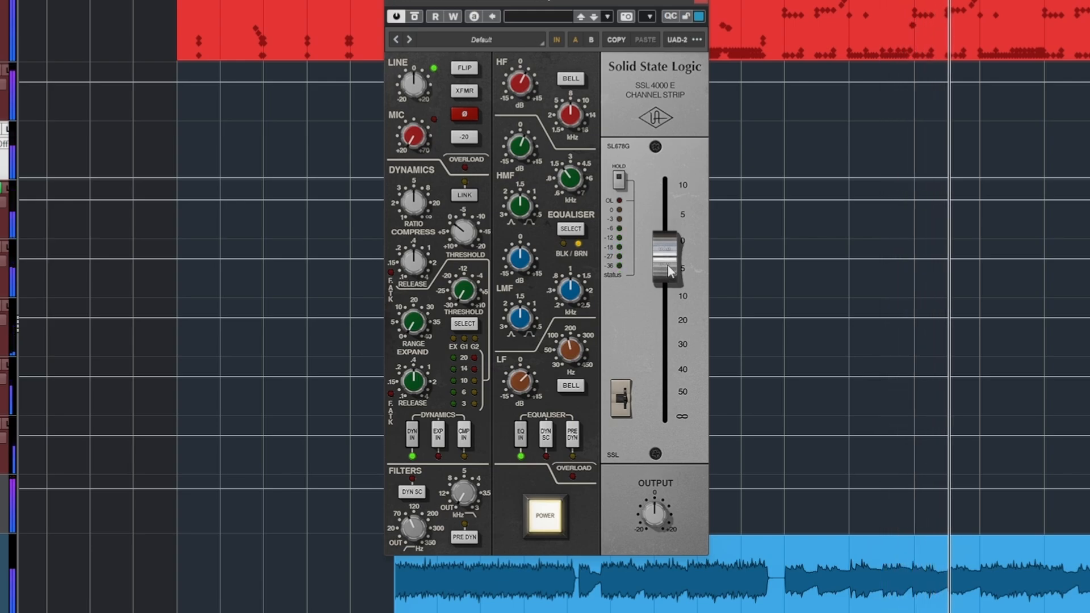
key("space")
left_click(636, 123)
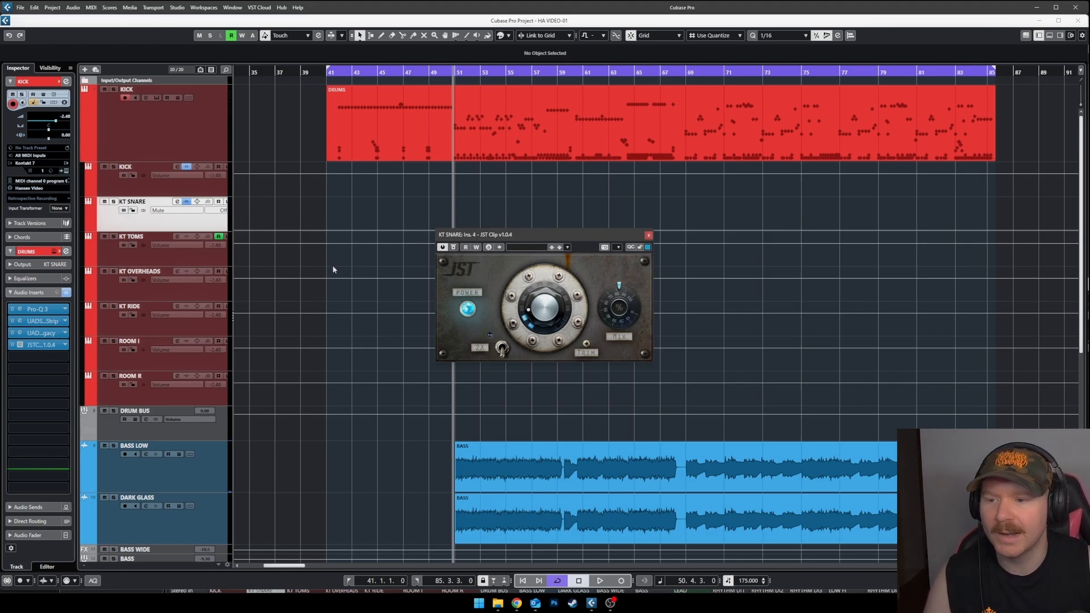
Play the mix and compare the snare with JST Clip bypassed and active, and toggle the bypass of all its inserts.
key("space")
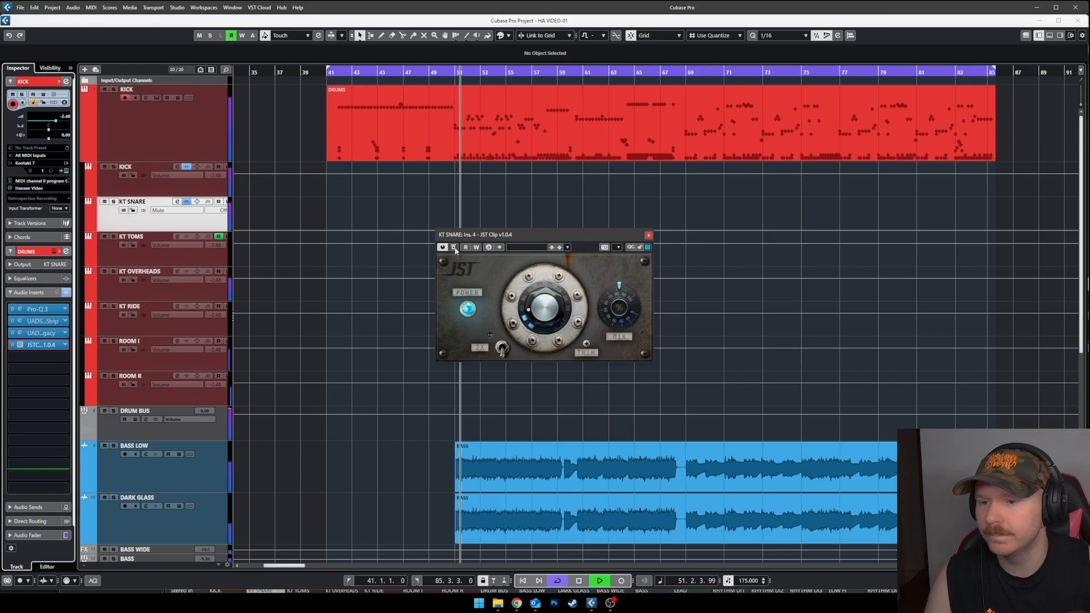
left_click(454, 248)
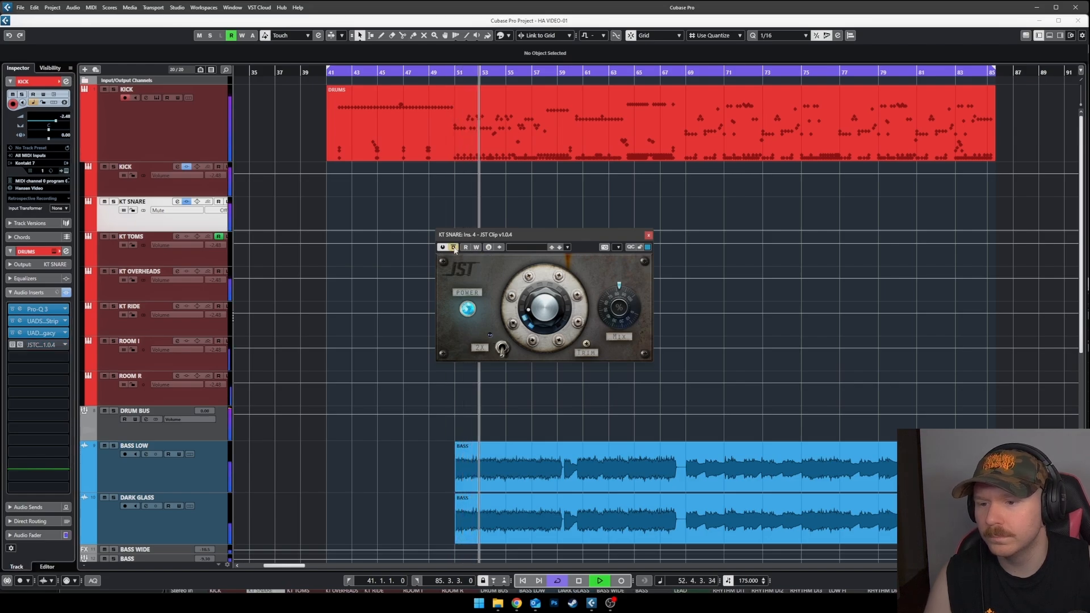
left_click(453, 248)
mouse_move(588, 345)
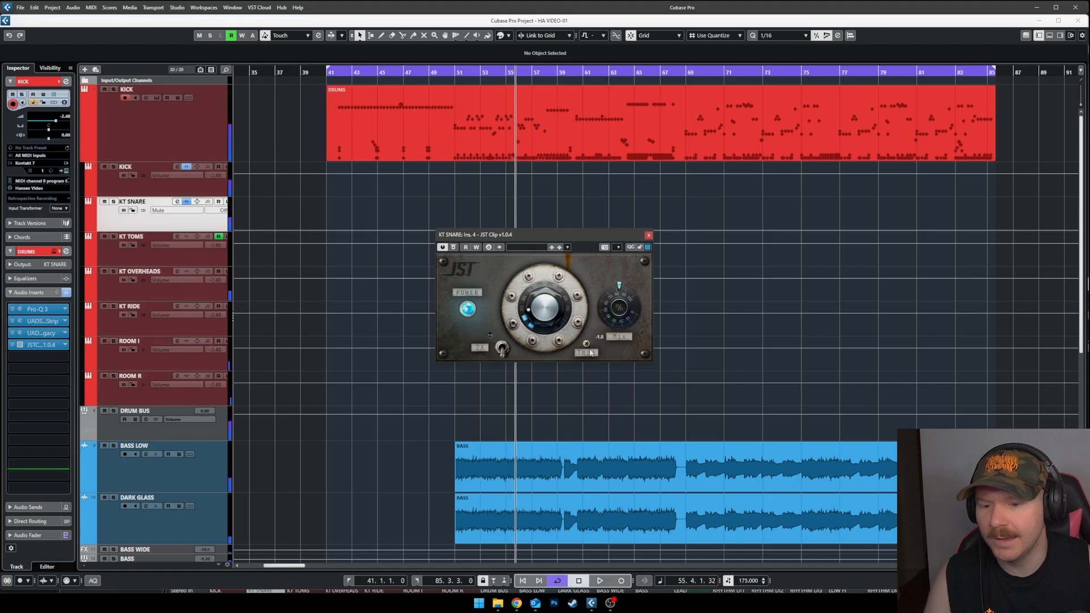
left_click(66, 293)
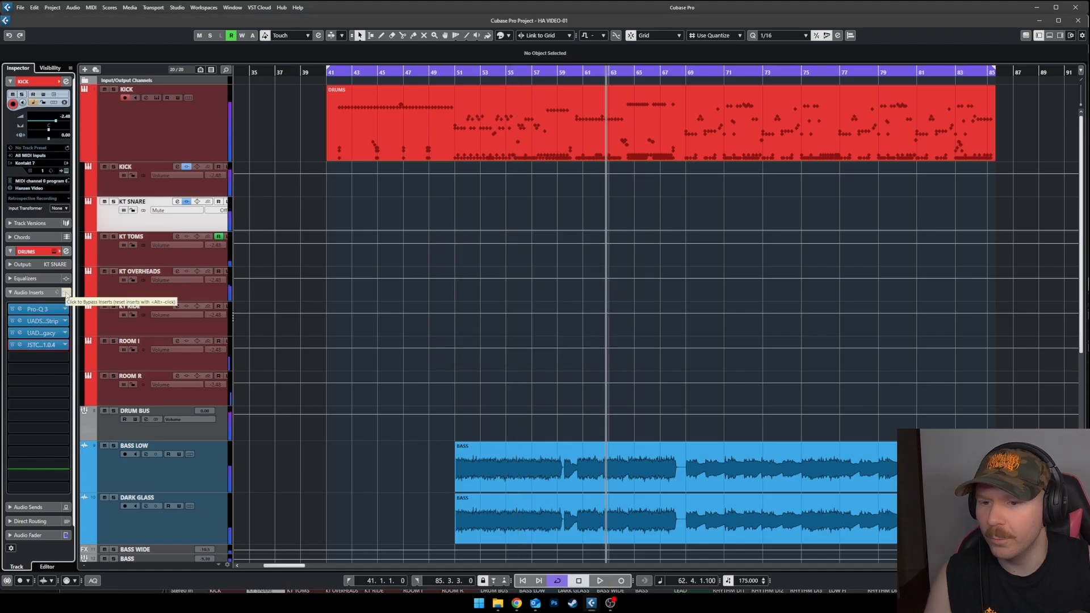
Compare the snare in the mix with all of its inserts bypassed and active during playback.
key("space")
left_click(65, 293)
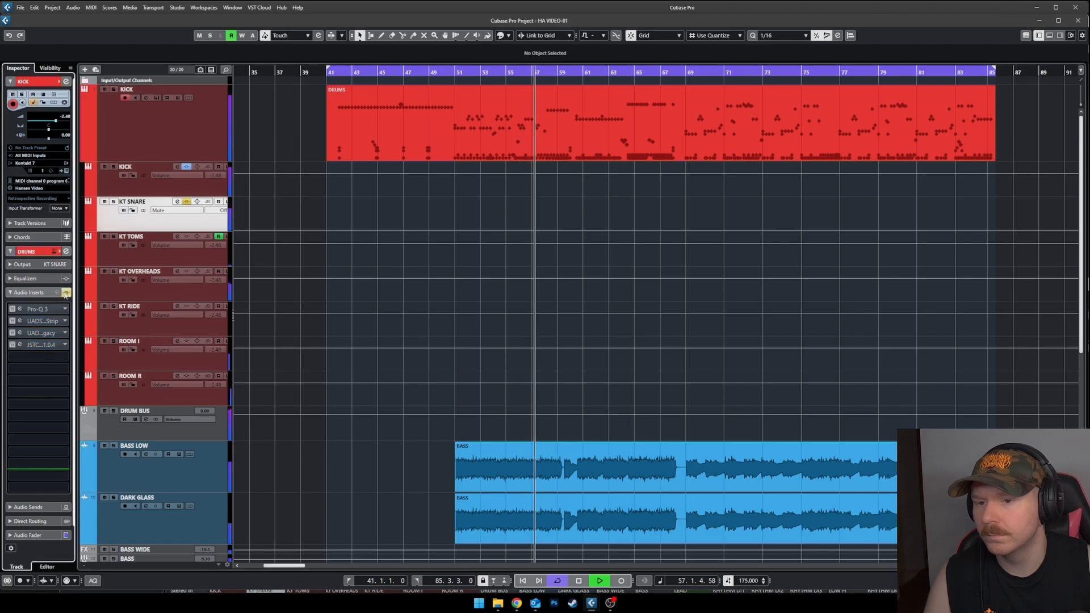
left_click(65, 293)
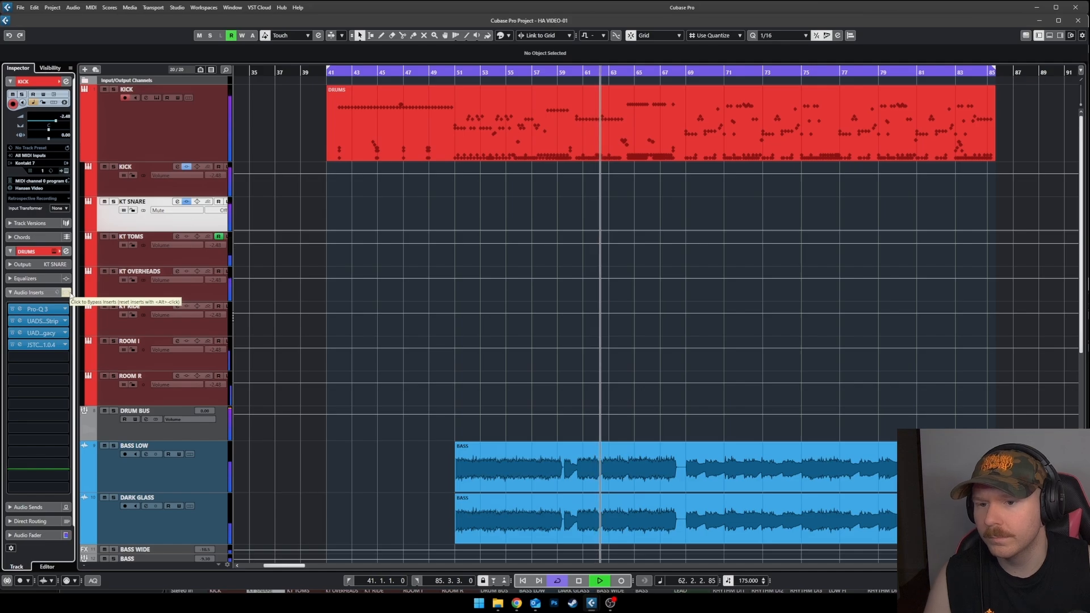
Insert RBass in the snare's sixth insert slot and raise its intensity to -11.0 with the drums soloed.
left_click(37, 357)
type("rbass")
left_click(56, 411)
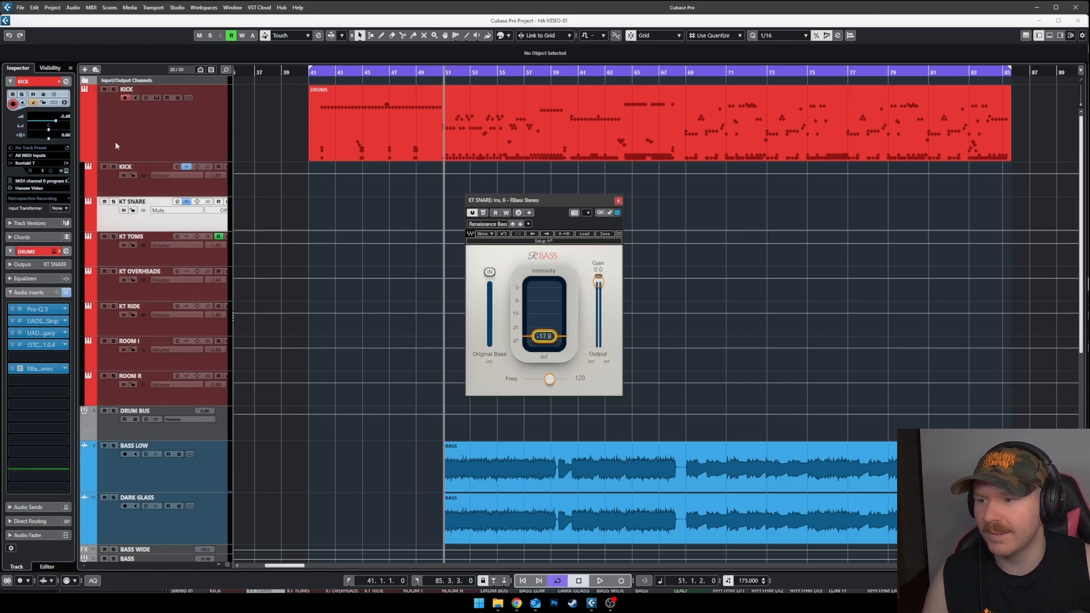
left_click(114, 89)
key("space")
mouse_move(543, 336)
left_mouse_down()
mouse_move(544, 309)
mouse_move(544, 327)
left_mouse_up()
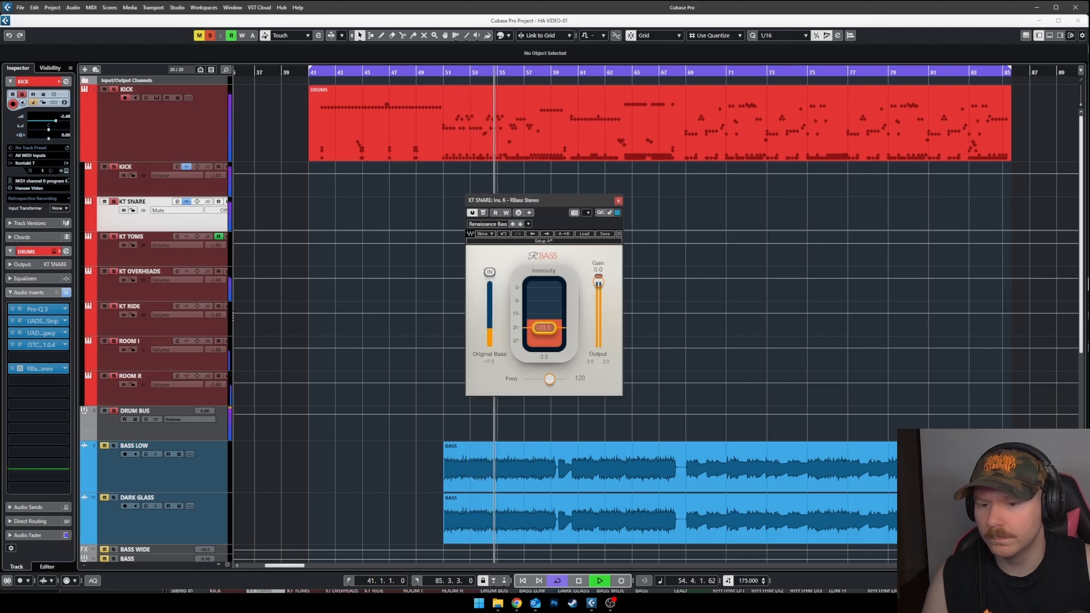
Compare RBass bypassed and active on the soloed drums and on the snare alone, leaving it active.
left_click(484, 213)
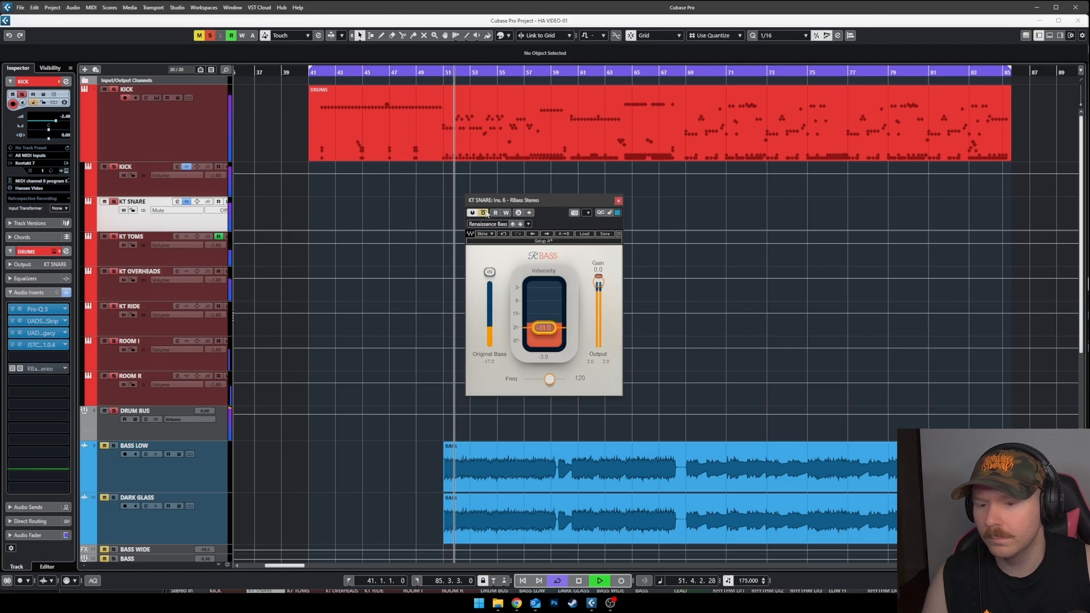
key("space")
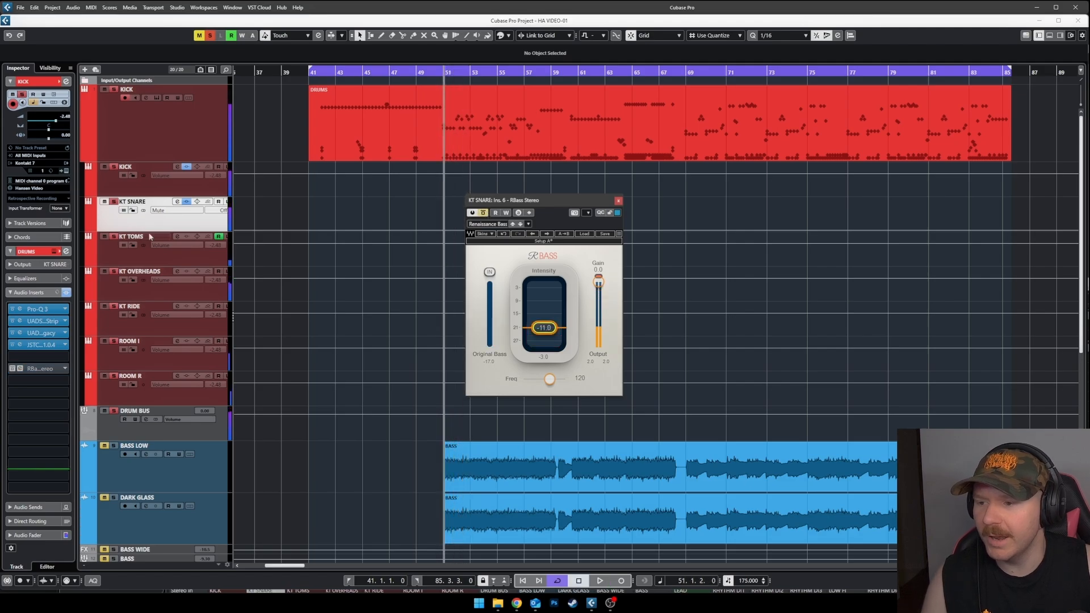
left_click(200, 36)
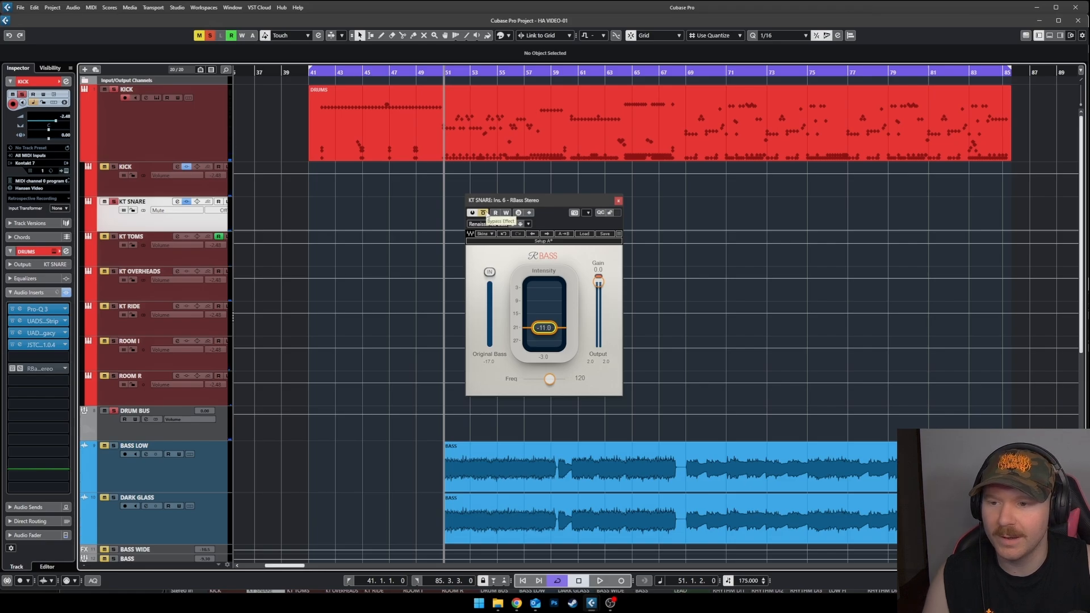
key("space")
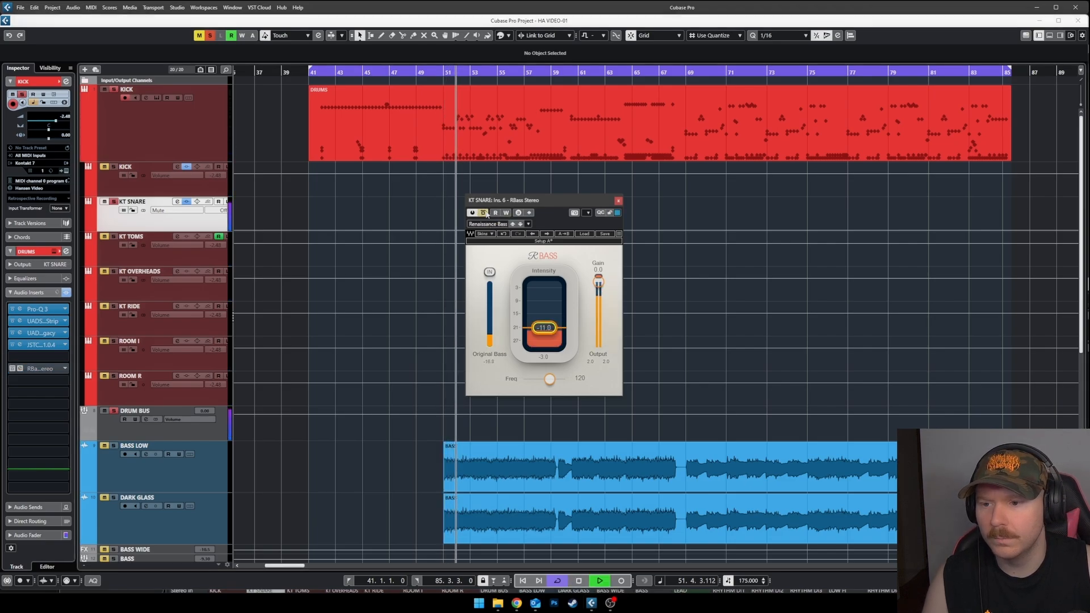
left_click(485, 213)
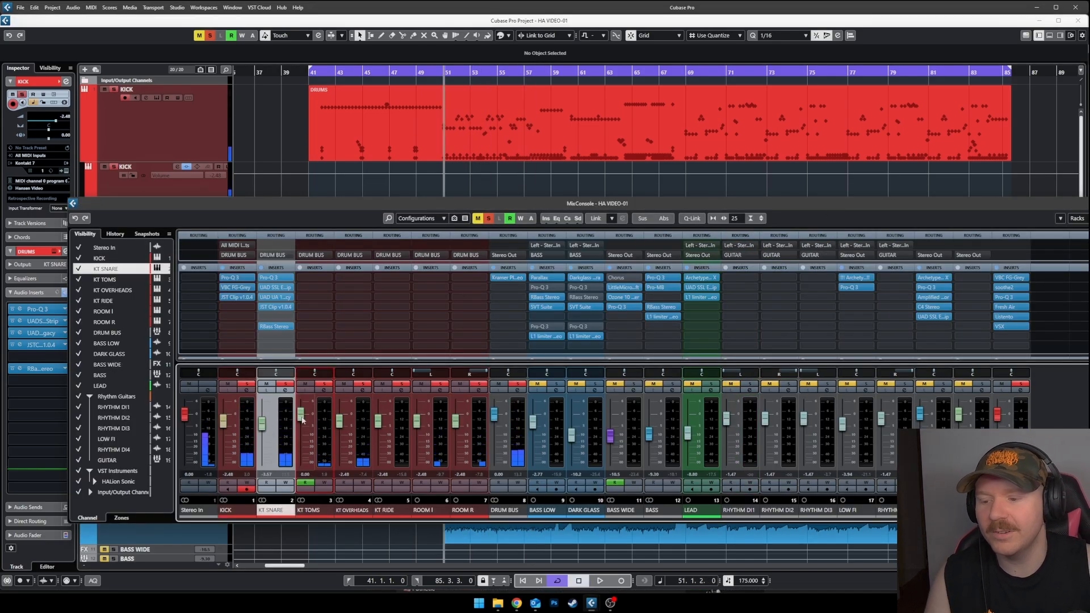
Lower the KT TOMS fader to about -0.5 dB and audition the drums from the tom fill near bar 59.
left_click_drag(303, 420, 303, 423)
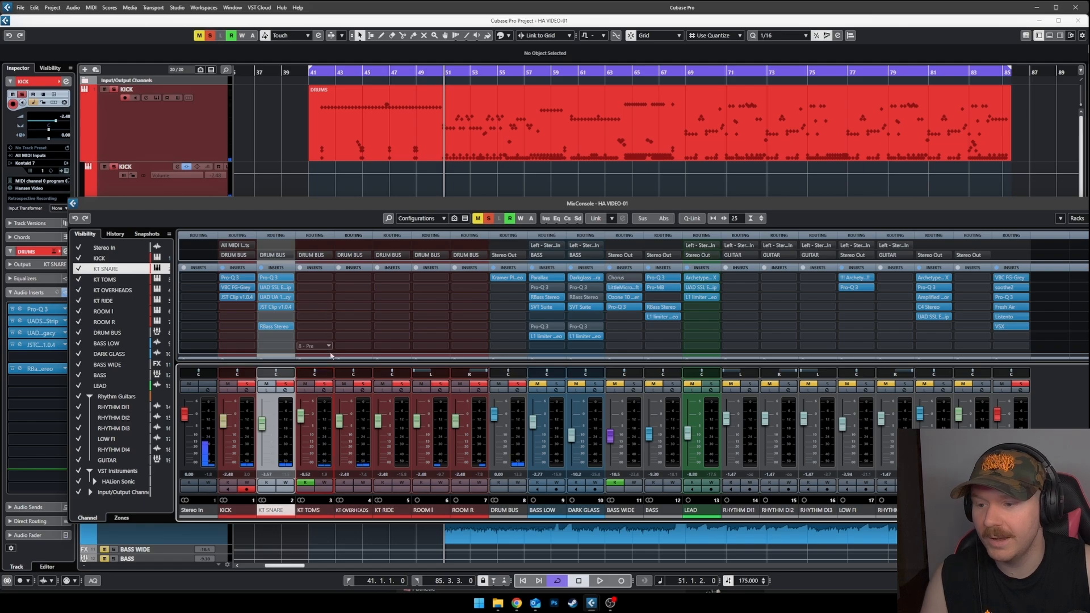
left_click(311, 287)
left_click(434, 308)
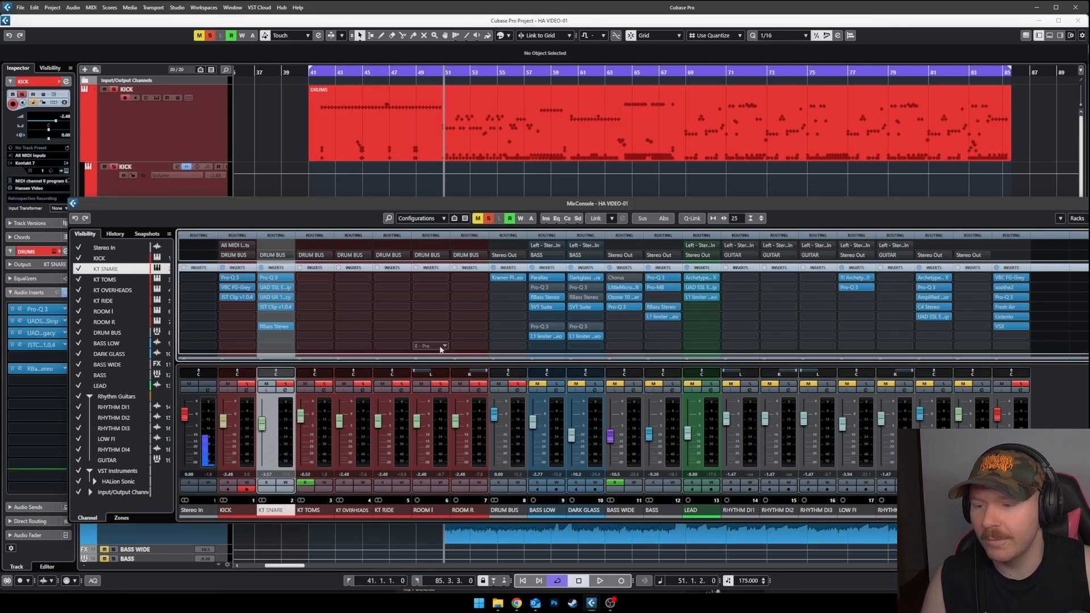
left_click_drag(584, 70, 565, 71)
key("space")
key("space")
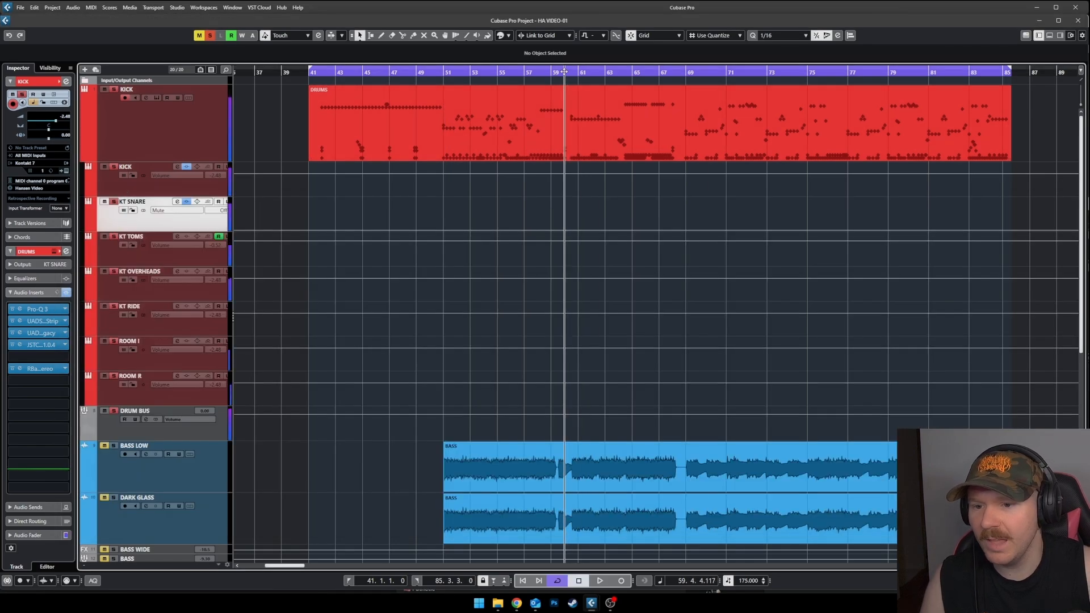
Show the mixer and insert Pro-Q 3 in the first insert slot of KT TOMS.
left_click(177, 7)
left_click(215, 67)
left_click(317, 277)
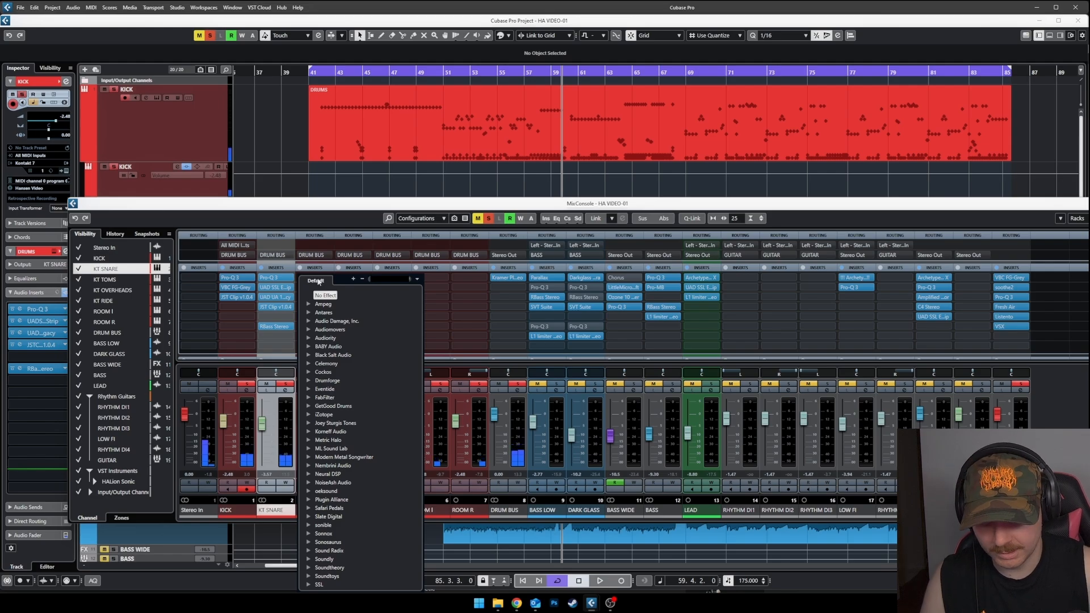
type("-q")
key("Return")
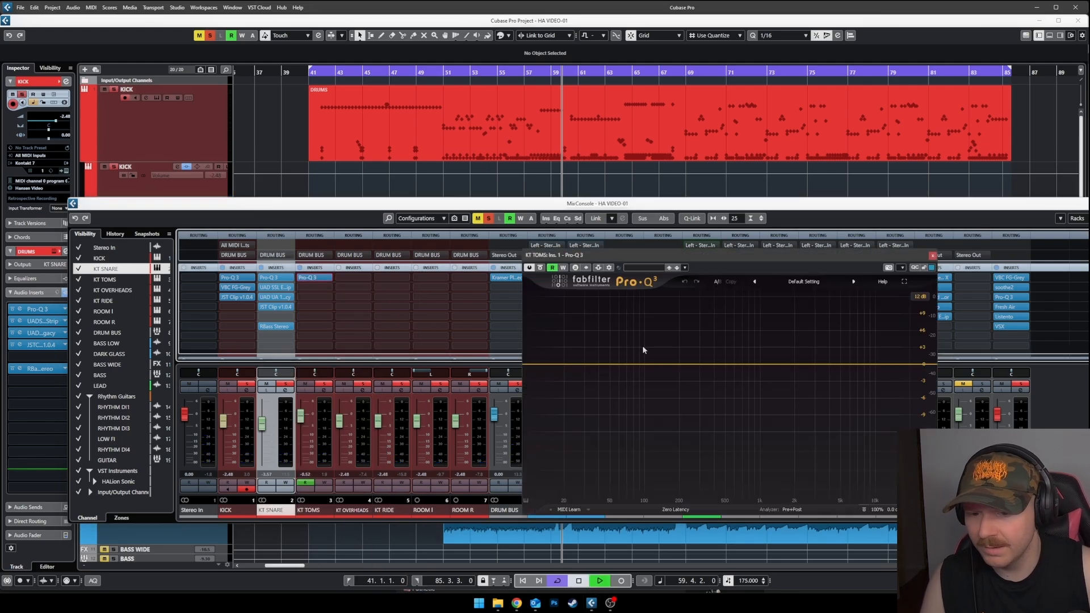
Add a low shelf near 180 Hz with about +0.9 dB gain to the toms' EQ.
key("space")
key("space")
left_click(651, 360)
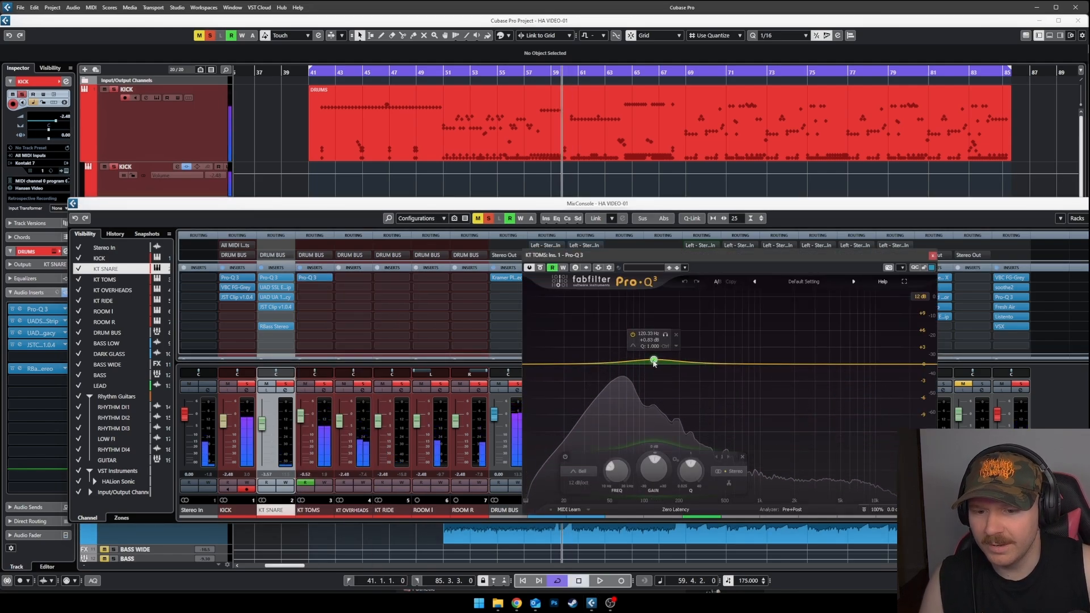
left_click(578, 471)
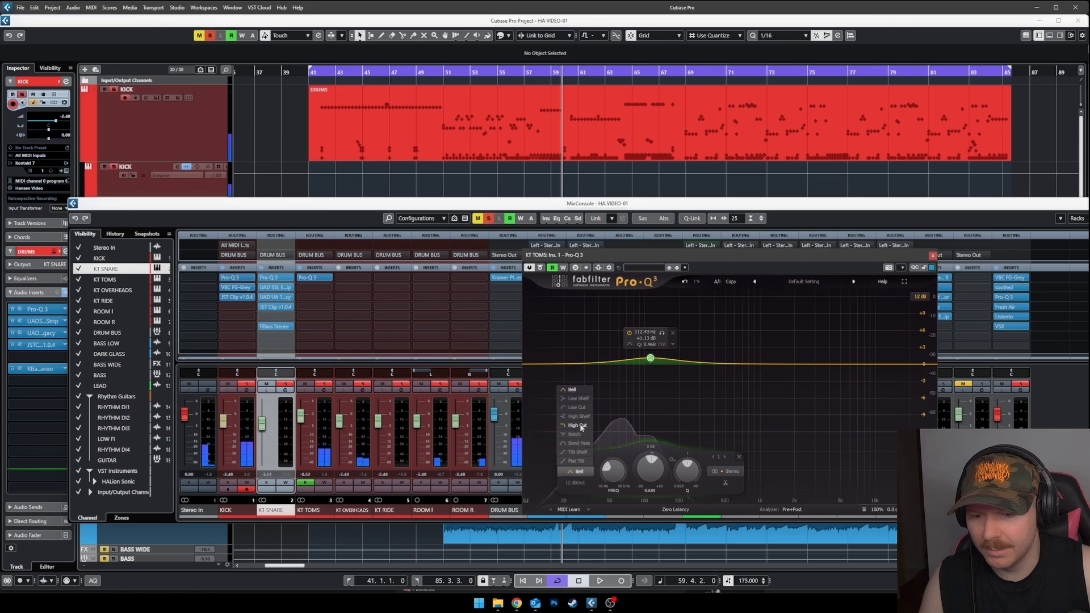
left_click(580, 419)
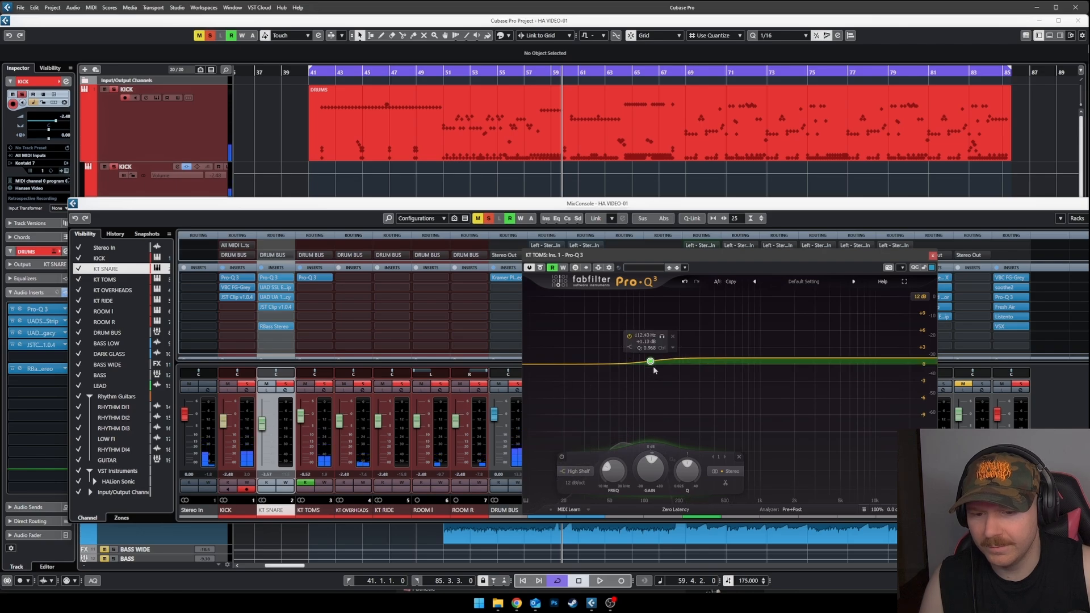
left_click(578, 471)
left_click(578, 398)
key("space")
left_click_drag(650, 361, 674, 362)
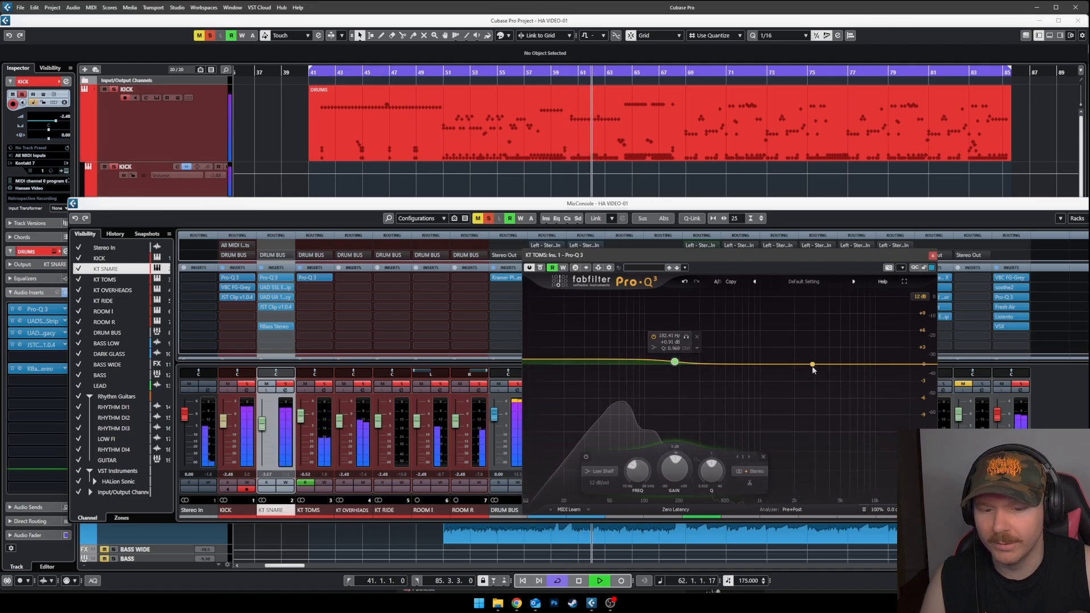
Add a bell cut of about -1.1 dB near 760 Hz and a +1.2 dB high shelf near 4 kHz to the toms' EQ.
left_click_drag(774, 367, 746, 371)
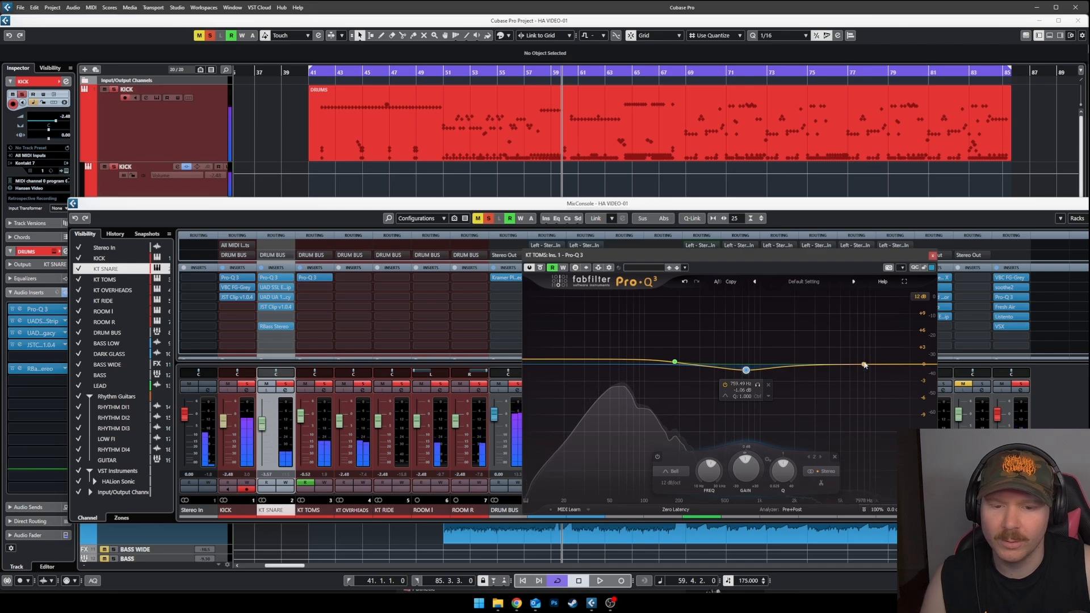
left_click(863, 364)
left_click(760, 471)
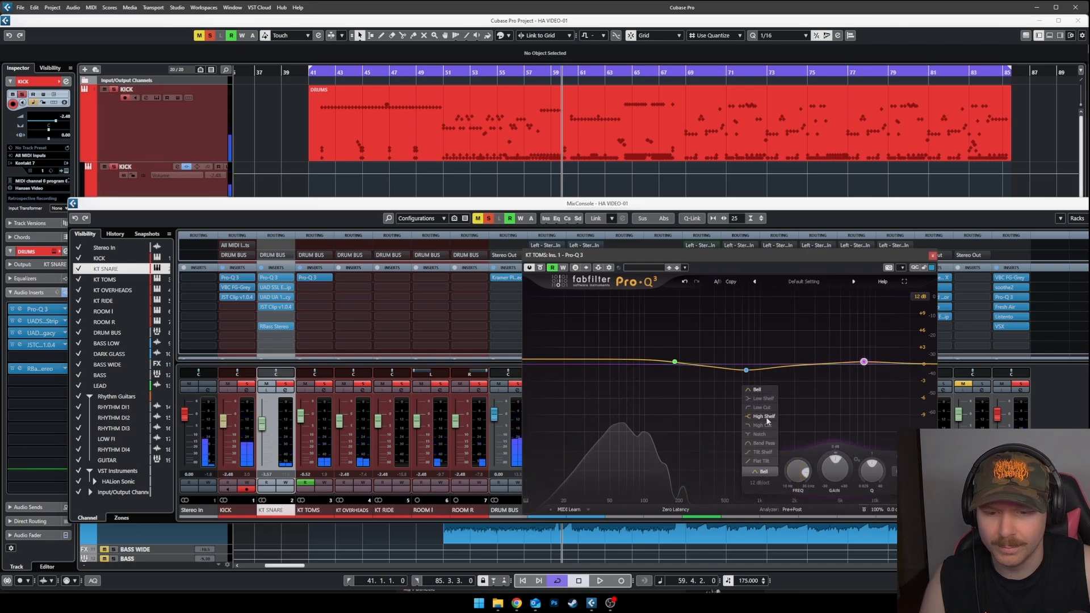
left_click(764, 416)
key("space")
left_click_drag(863, 361, 829, 362)
key("space")
key("space")
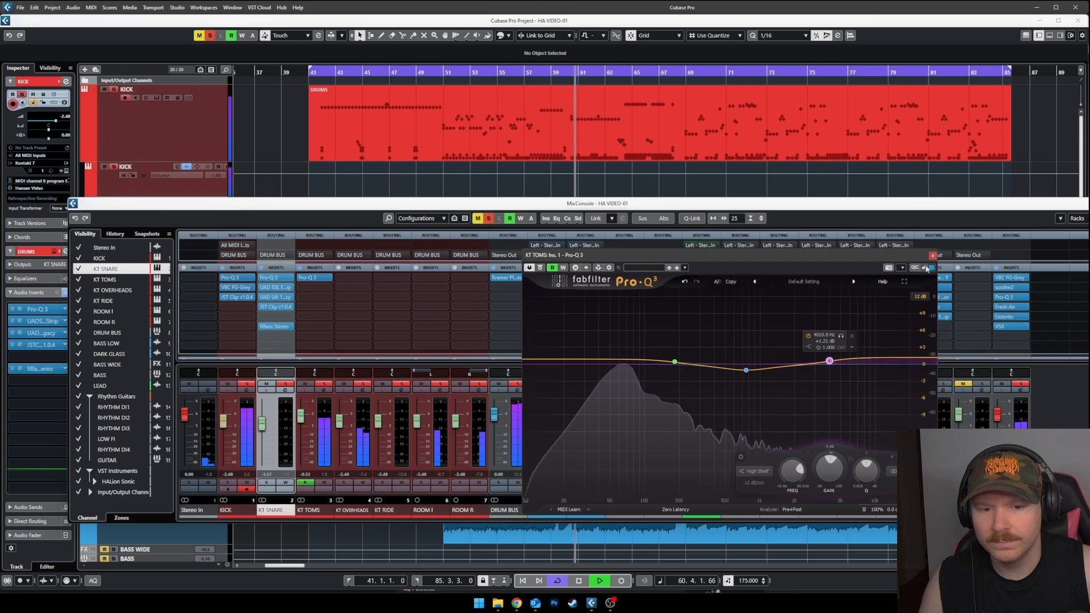
left_click(932, 255)
key("space")
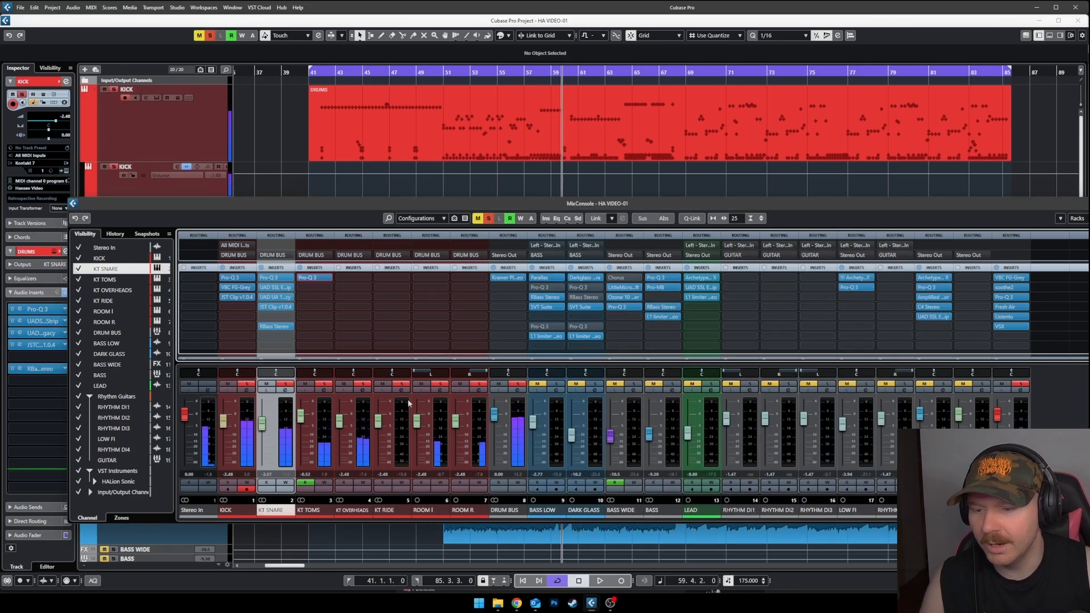
Clear the drum solo and listen to KT OVERHEADS within the full mix and on its own.
left_click(488, 219)
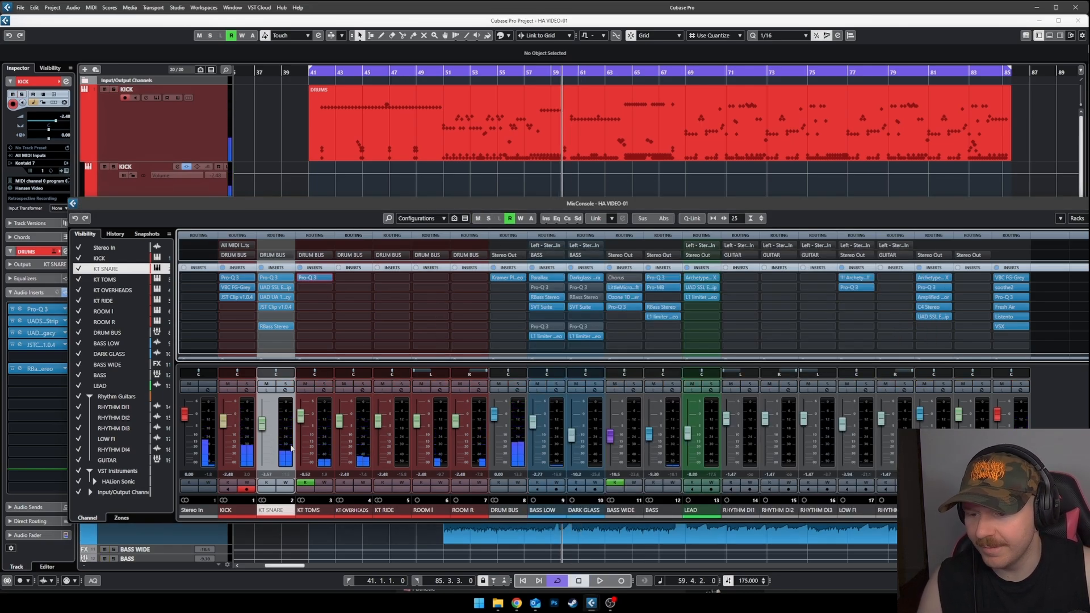
left_click(363, 384)
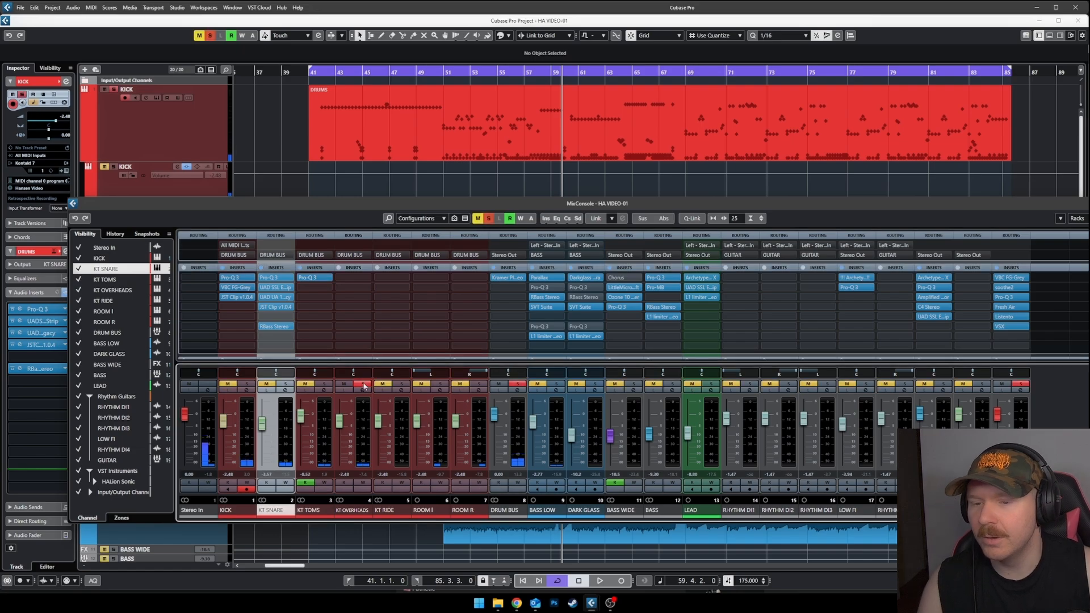
left_click(363, 384)
key("space")
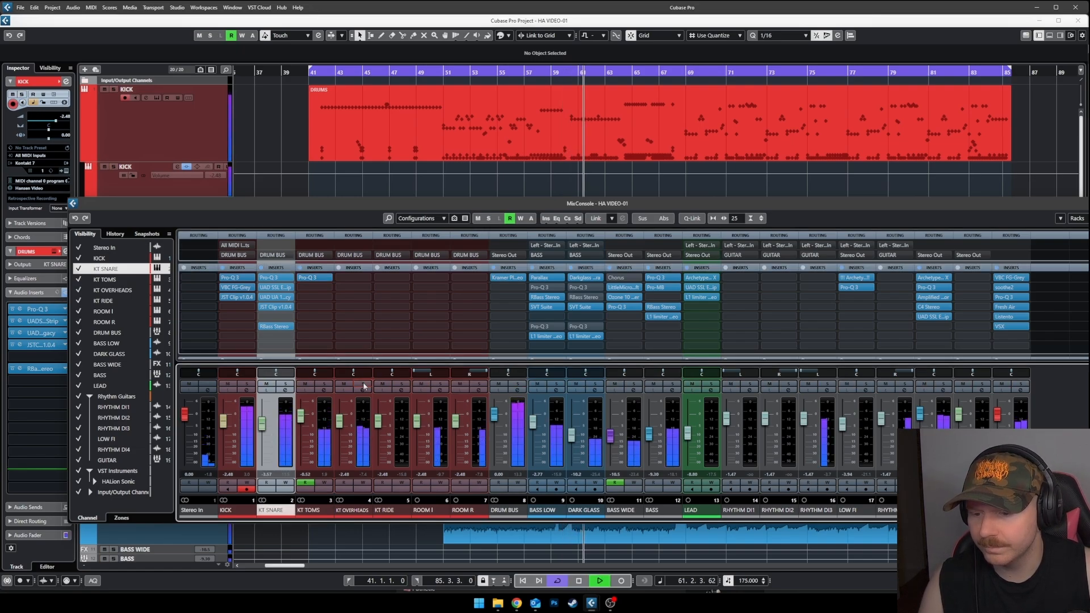
left_click(364, 384)
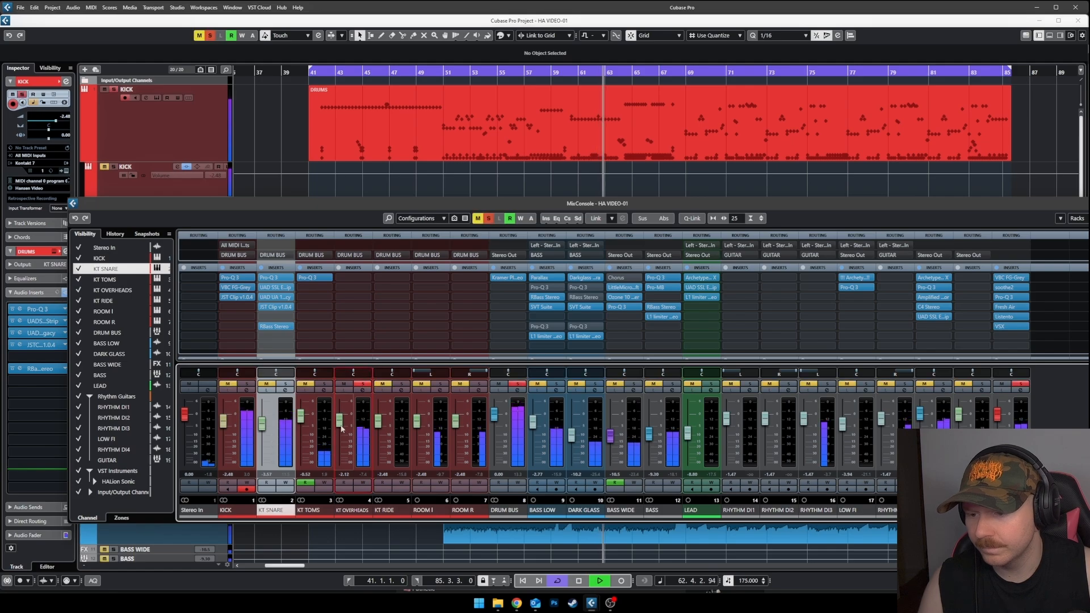
key("space")
Insert Pro-Q 3 on KT OVERHEADS and add a 12 dB/oct low cut near 80 Hz.
left_click(358, 277)
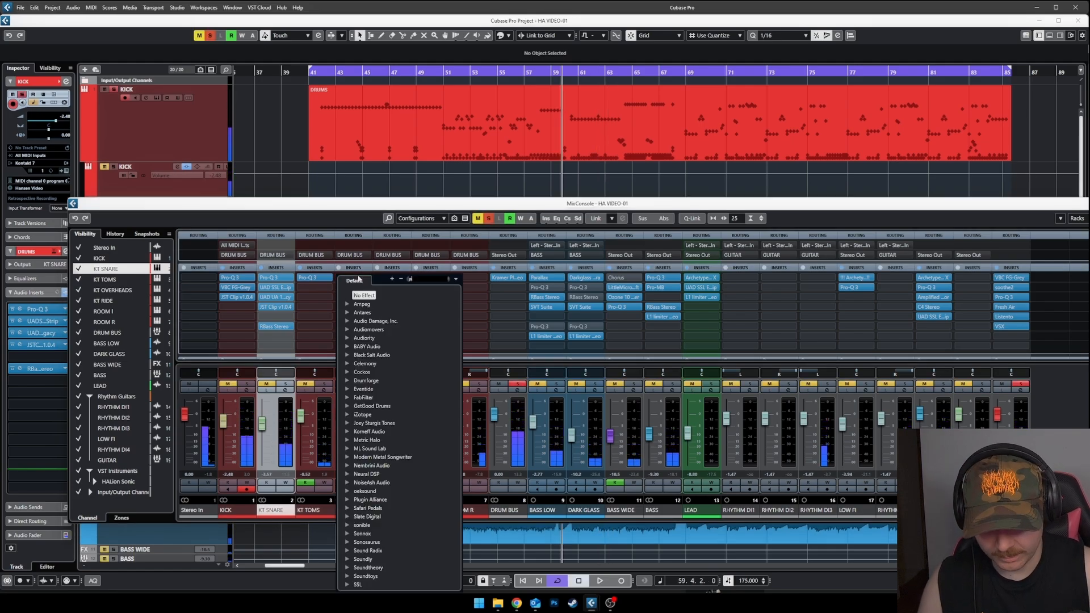
type("pro-q")
key("Return")
left_click_drag(432, 277, 437, 287)
left_click(366, 384)
left_click(368, 329)
left_click(367, 384)
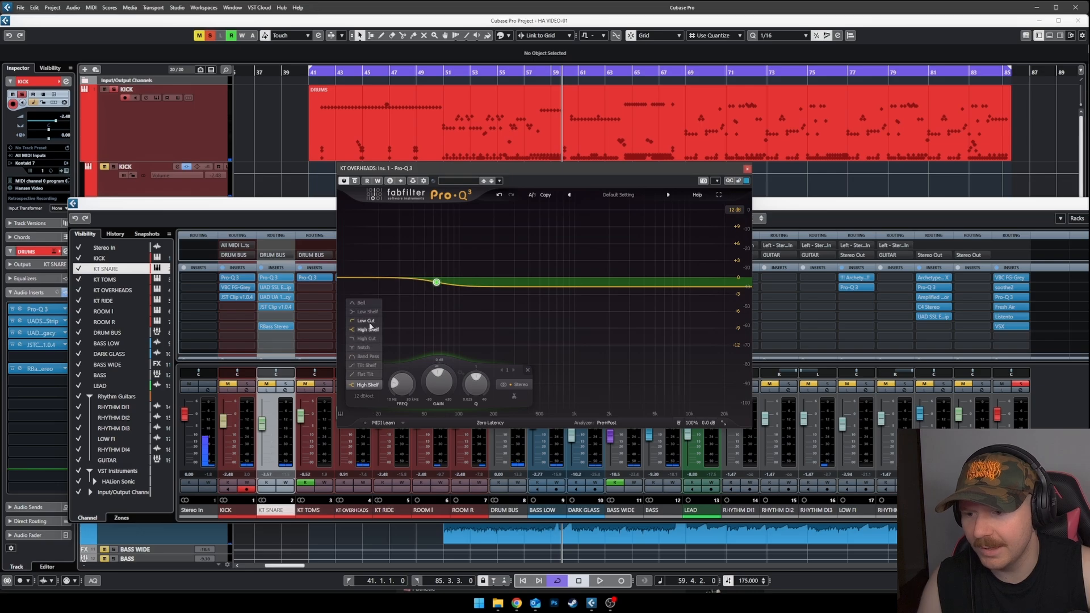
left_click(370, 324)
key("space")
mouse_move(436, 278)
left_mouse_down()
mouse_move(471, 279)
mouse_move(453, 279)
left_mouse_up()
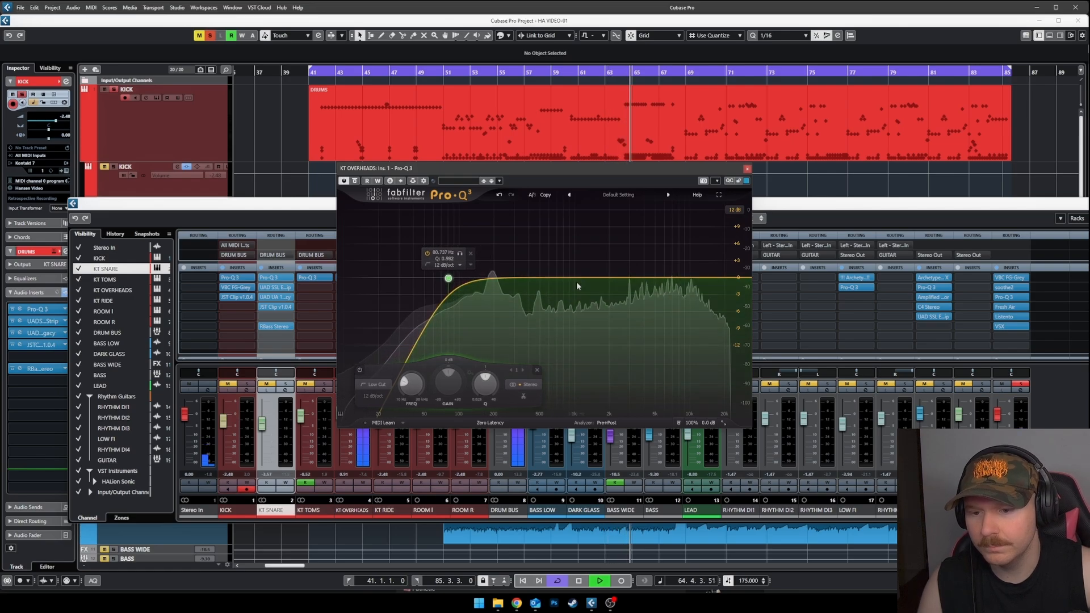
Add a slight bell cut near 500 Hz and one of about -1.3 dB near 2.2 kHz to the overheads' EQ, auditioning the bands in solo.
left_click(575, 280)
left_click(587, 296)
left_click_drag(587, 298, 552, 298)
left_click(616, 280)
left_click(623, 298)
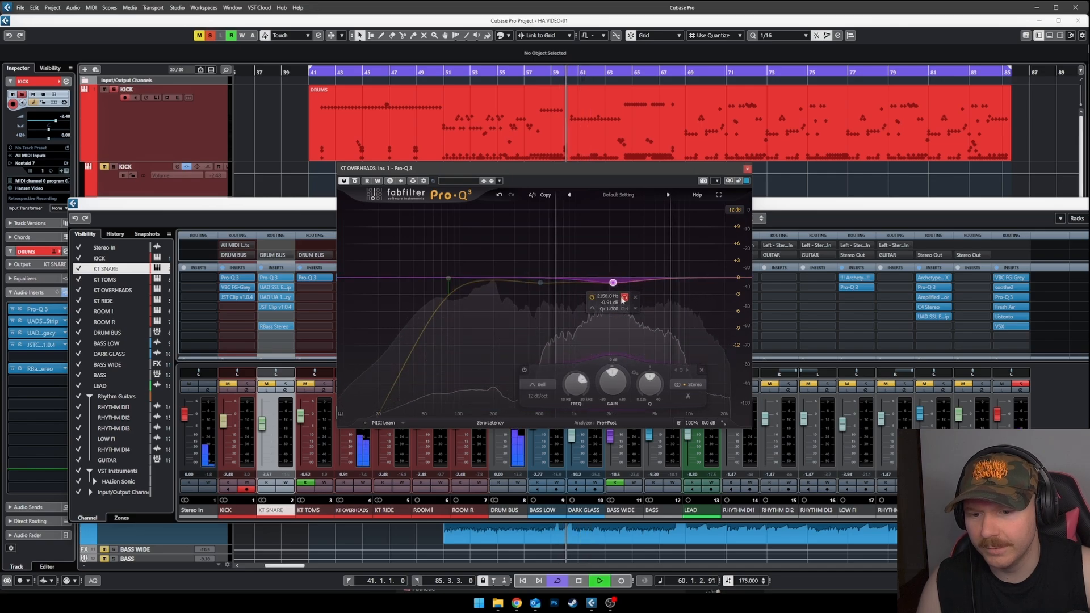
left_click_drag(613, 283, 614, 287)
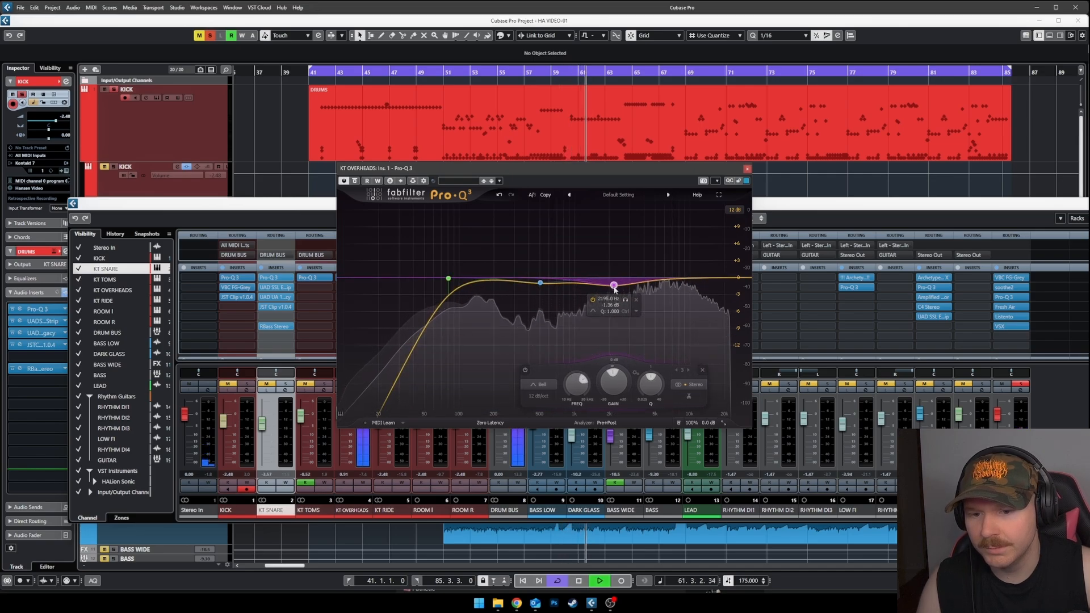
Add a high shelf near 12 kHz with about +1.1 dB gain to the overheads' EQ, then close it and stop playback.
left_click(697, 275)
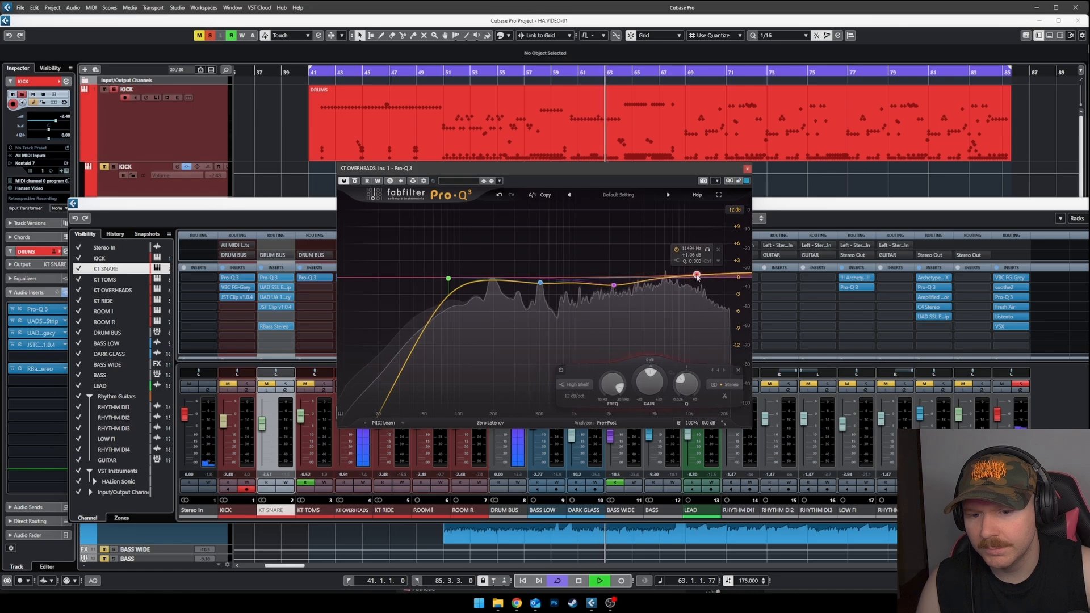
left_click(747, 169)
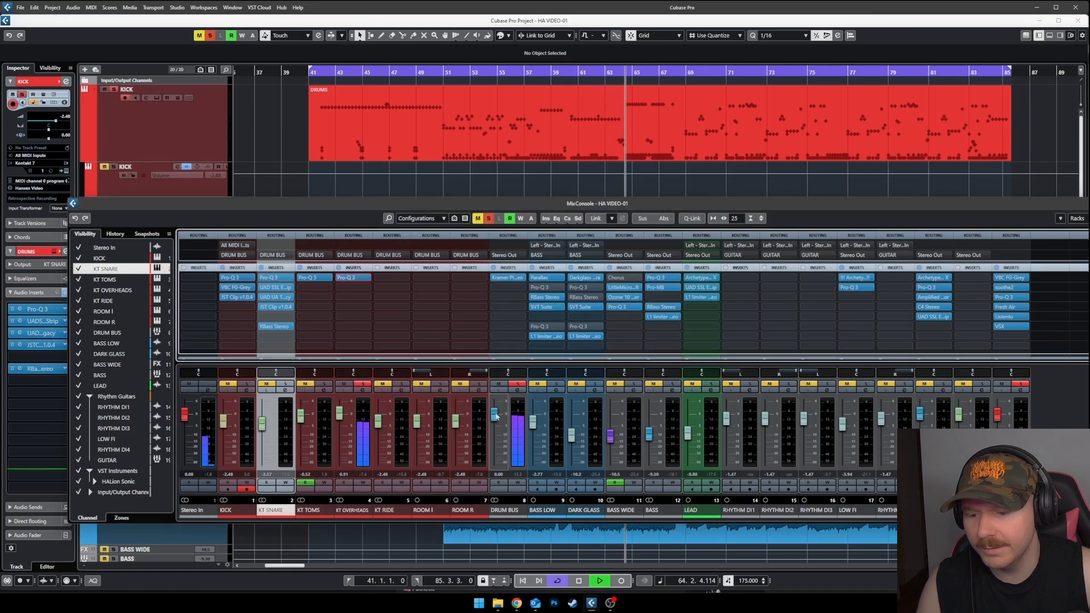
key("space")
Switch the solo from KT OVERHEADS to the two room channels and play them.
left_click(366, 385)
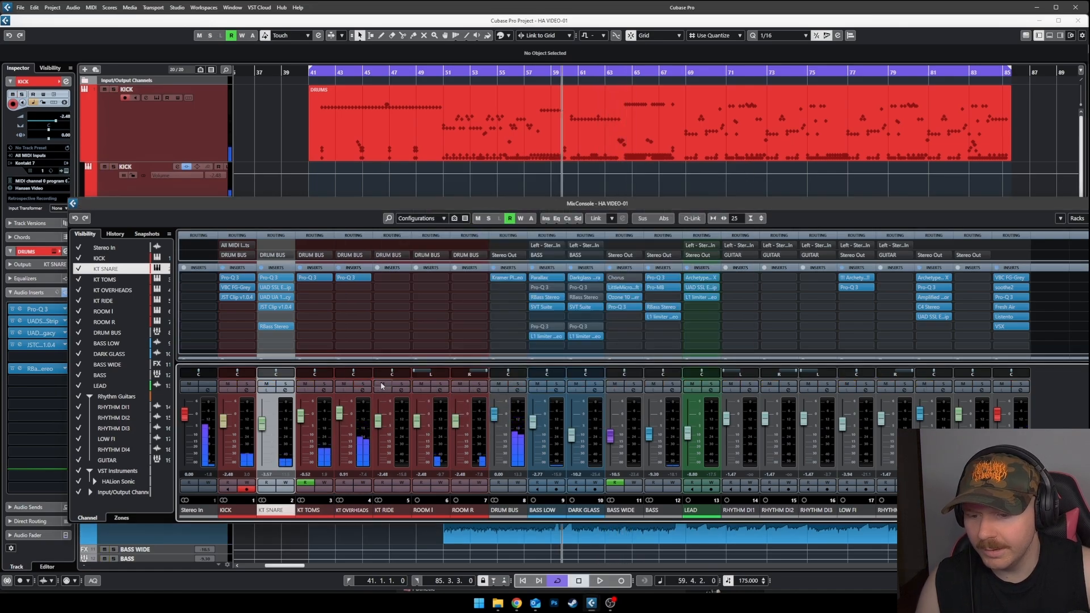
left_click(440, 384)
left_click(478, 385)
key("space")
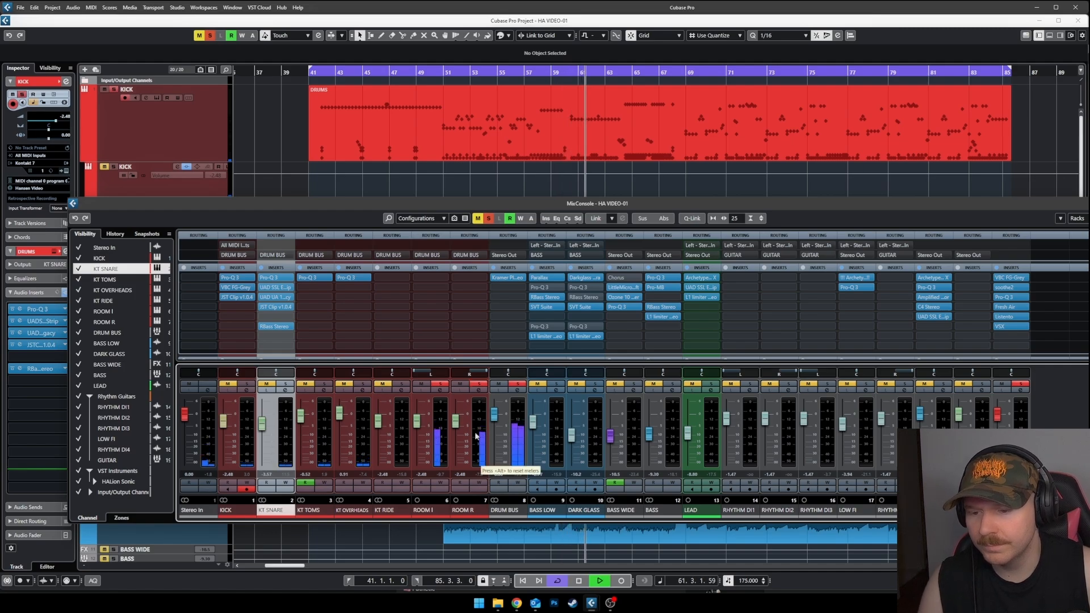
Insert Pro-Q 3 on ROOM l and add a 12 dB/oct low cut near 135 Hz while playing the rooms.
key("space")
left_click(427, 279)
key("Escape")
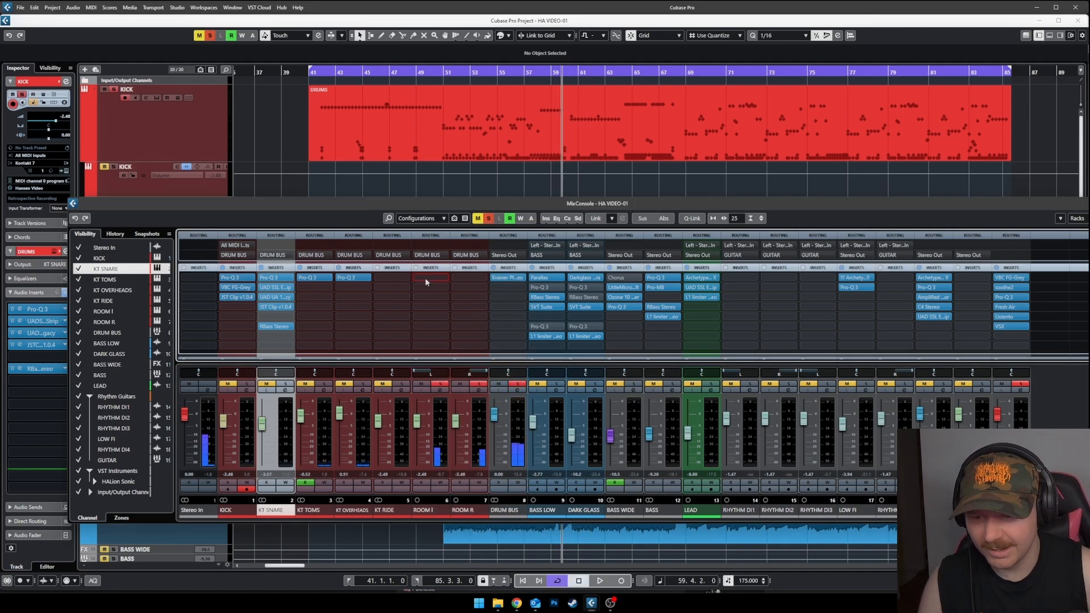
left_click_drag(443, 281, 470, 283)
left_click(369, 388)
left_click(370, 328)
key("space")
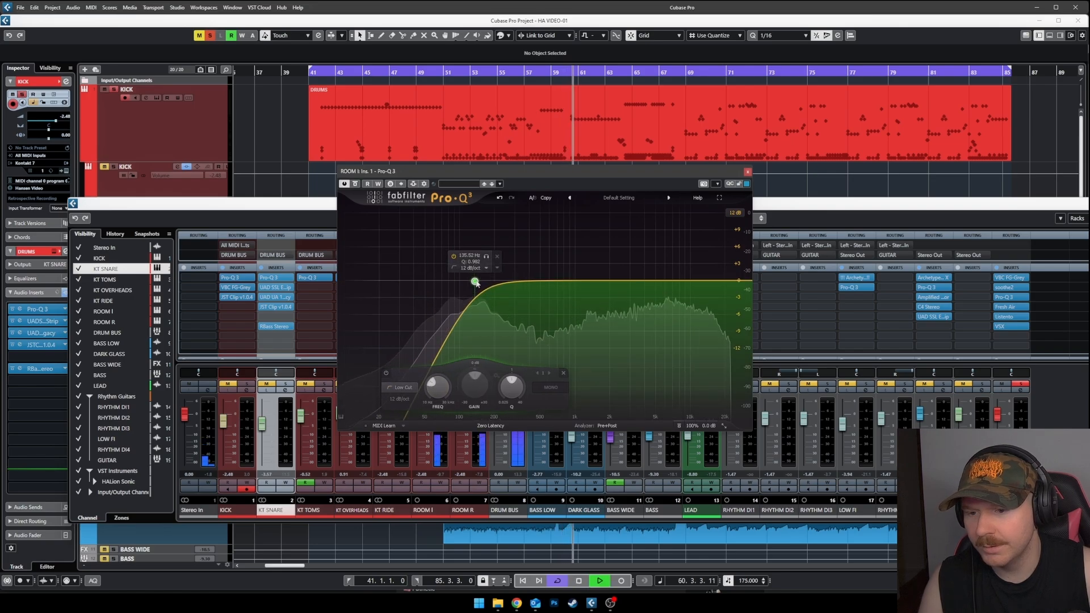
Stop playback, close the EQ, copy it to the ROOM R channel and clear all mutes and solos.
key("space")
left_click(748, 172)
left_click_drag(432, 279, 472, 279)
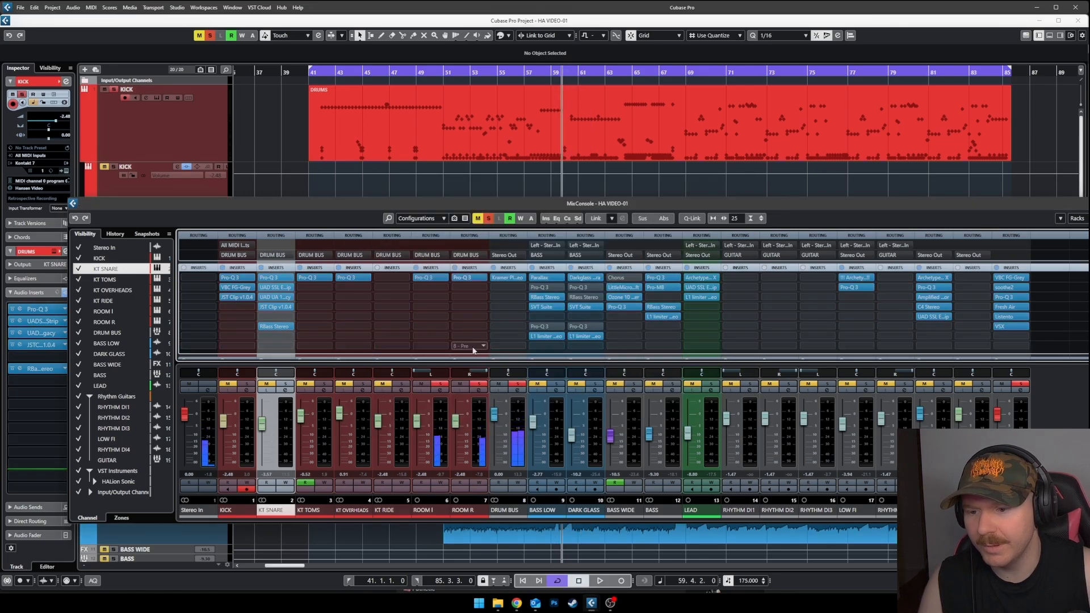
left_click(440, 384)
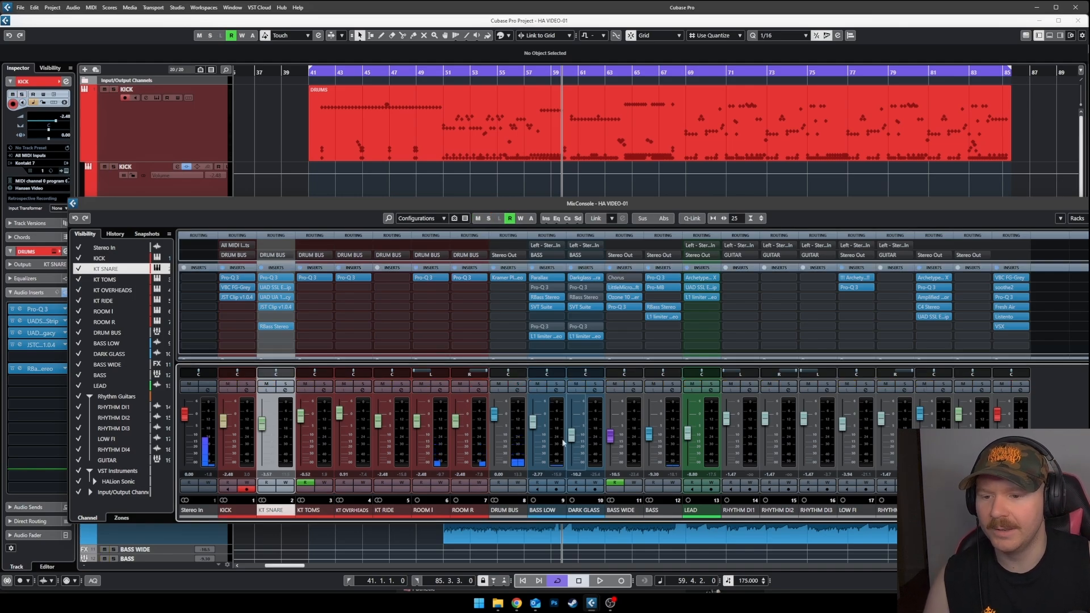
Play the full mix and rebalance the drum faders by ear, including the DRUM BUS and KICK levels.
key("space")
scroll(493, 414, "up", 2)
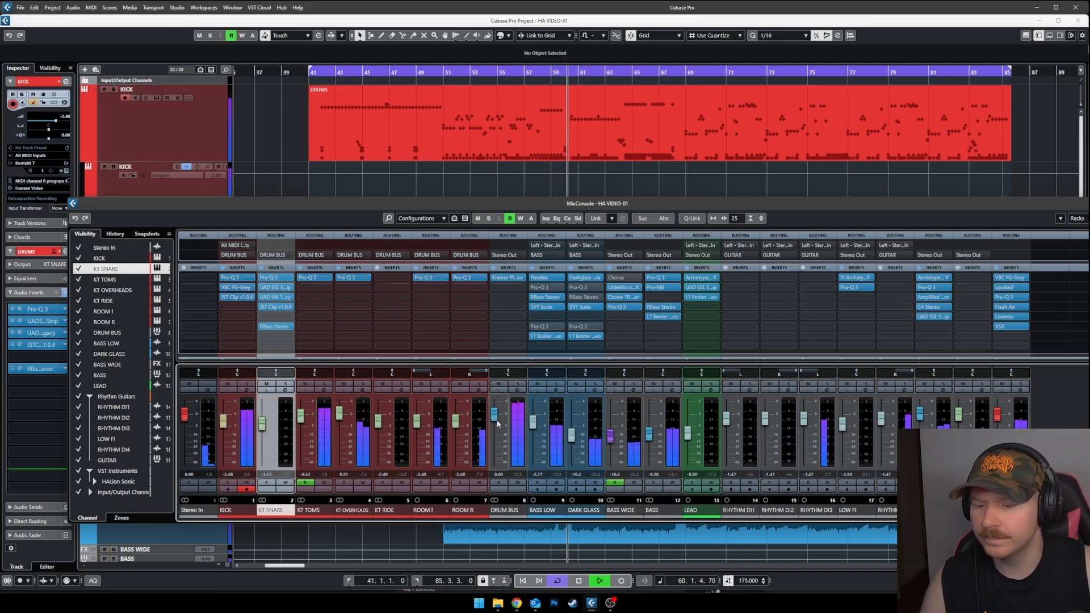
scroll(497, 417, "down", 2)
scroll(226, 431, "down", 1)
scroll(226, 432, "down", 1)
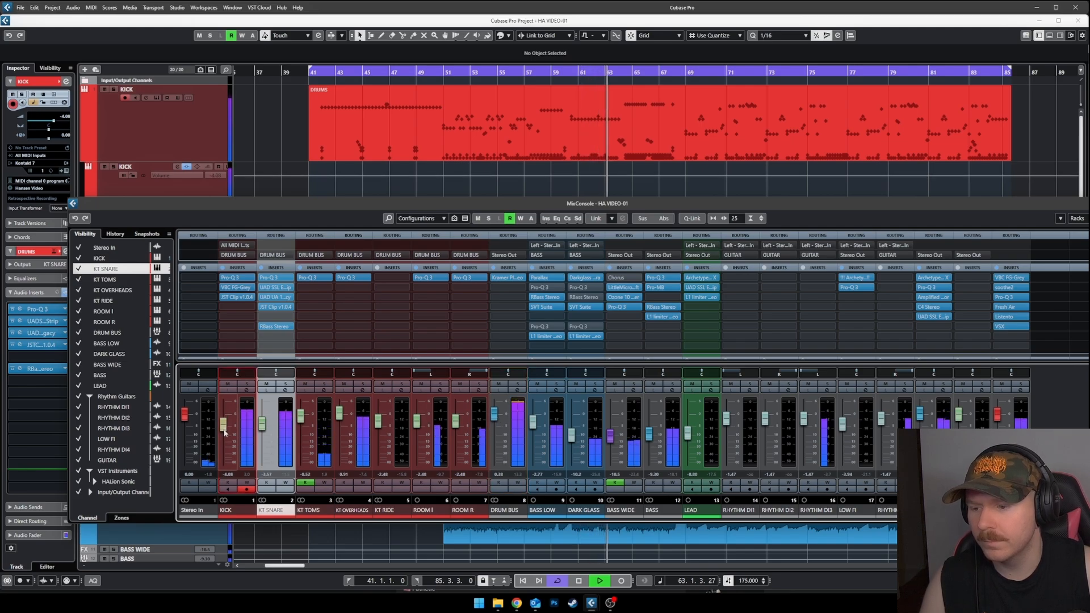
scroll(308, 427, "down", 1)
scroll(307, 428, "down", 1)
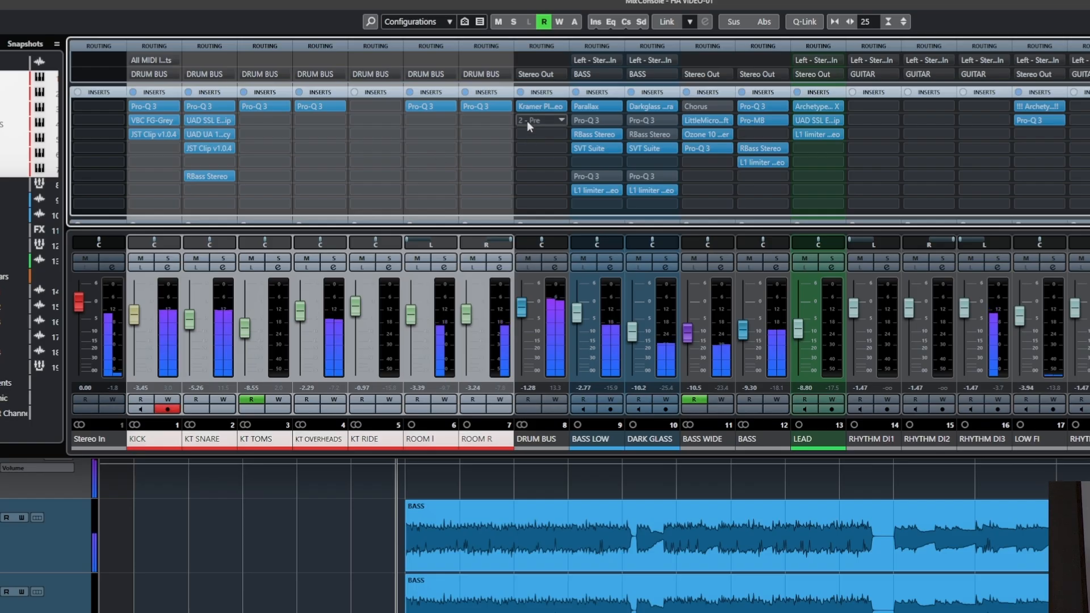
Insert JST Clip in the second slot of DRUM BUS, adjust its clipping and mix, and slightly raise the bus fader.
left_click(526, 120)
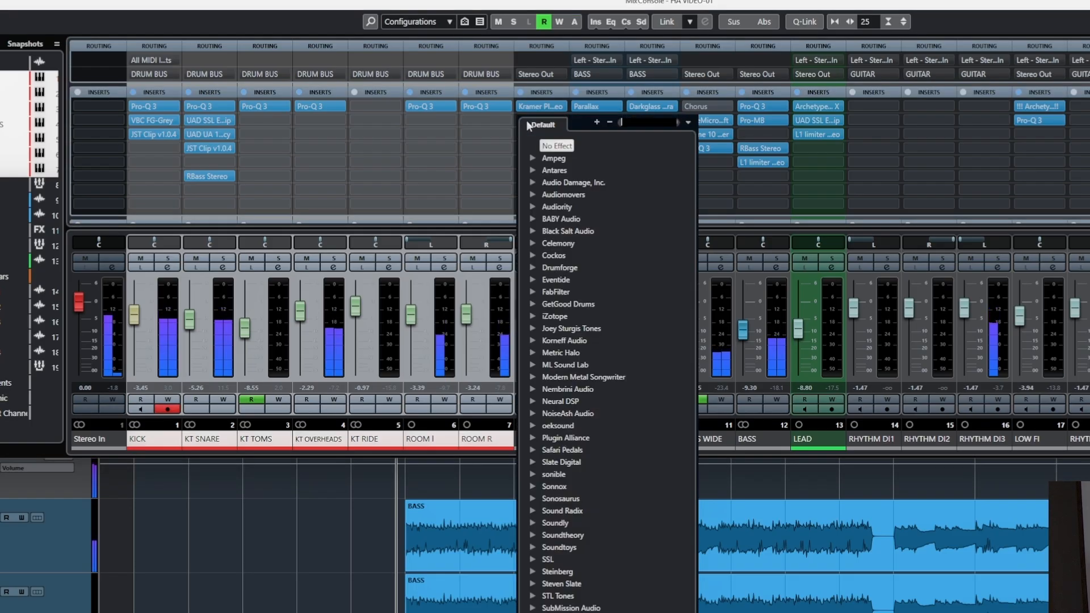
left_click(592, 290)
left_click_drag(827, 283, 829, 263)
mouse_move(889, 362)
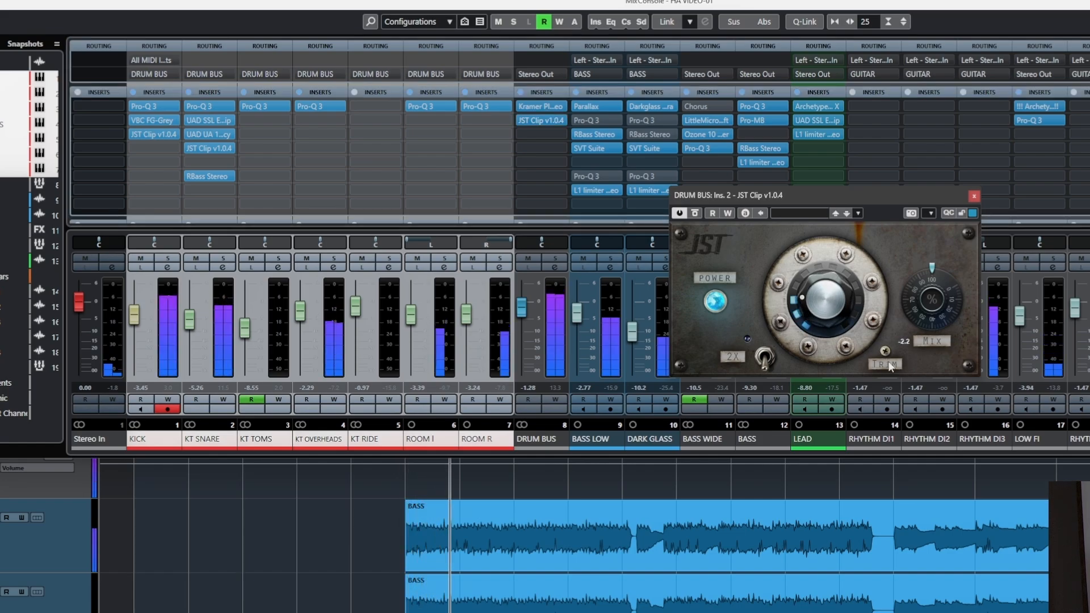
left_click_drag(831, 301, 833, 315)
left_click_drag(929, 311, 928, 379)
left_click_drag(521, 307, 522, 300)
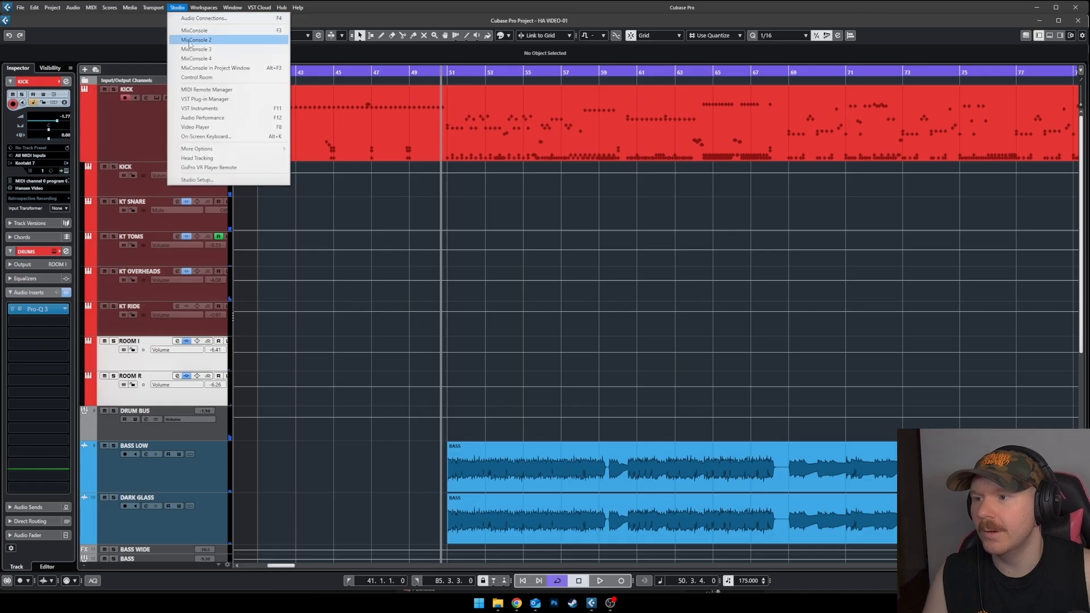
Open the MixConsole, select the channels from KICK to DRUM BUS and place the console over the project window.
left_click(193, 25)
double_click(561, 321)
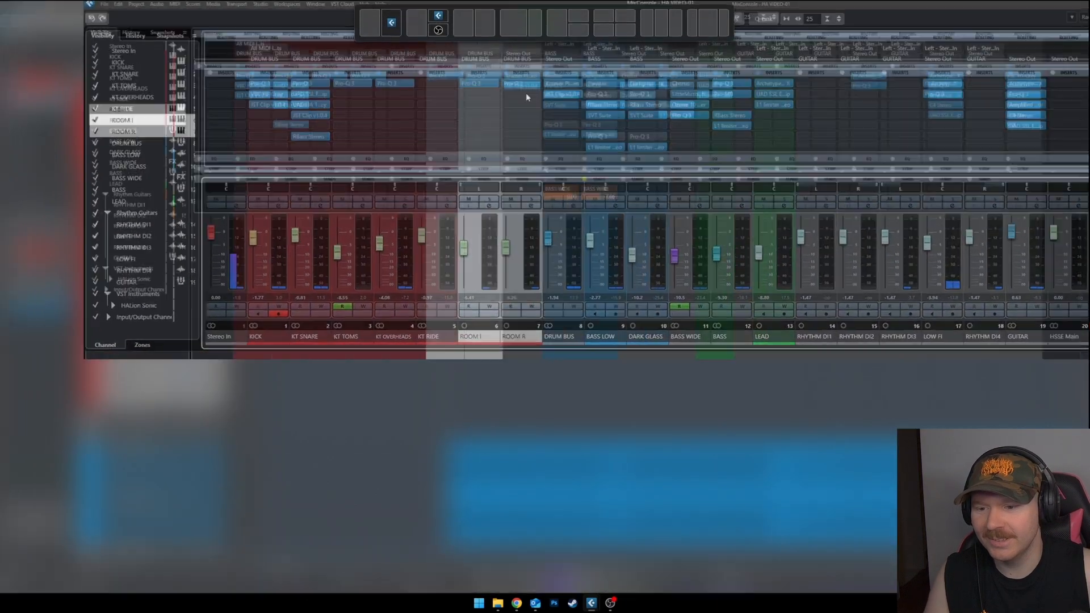
left_click(406, 587)
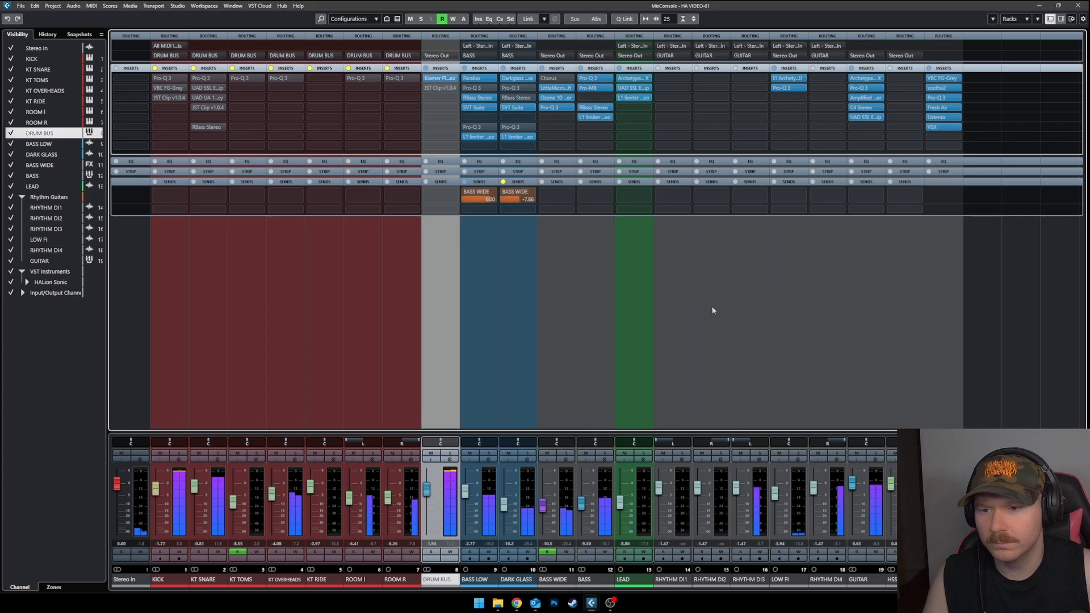
left_click(173, 579, "shift")
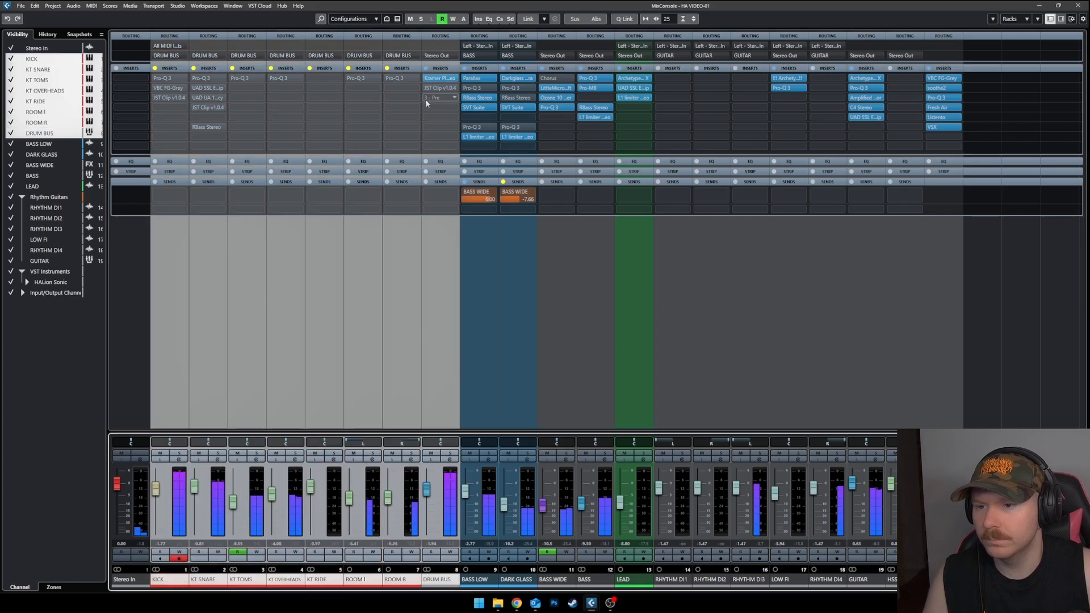
left_click_drag(365, 8, 521, 32)
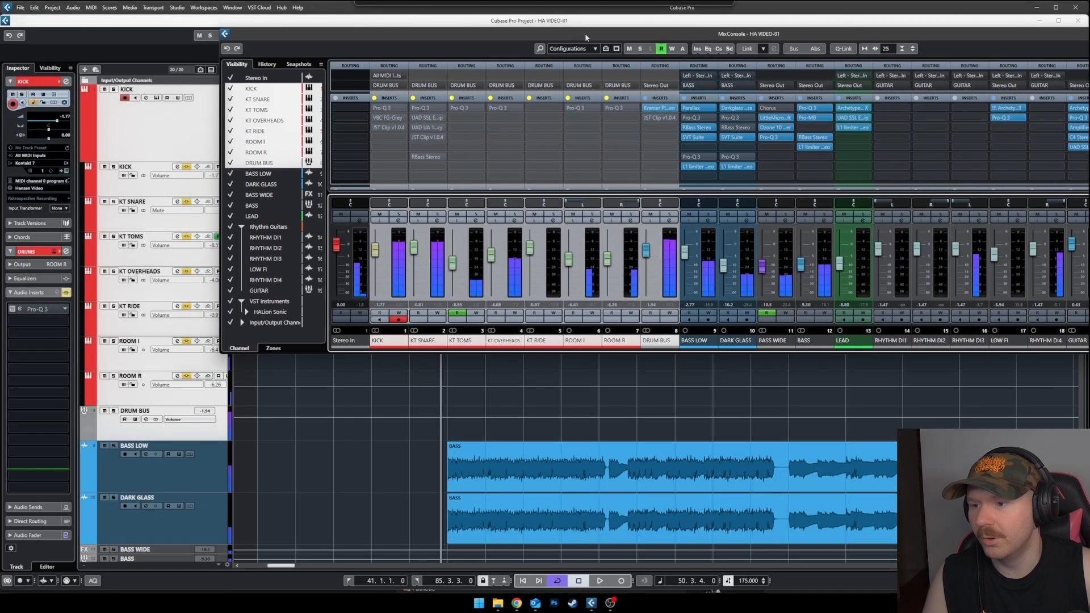
Reactivate the bypassed inserts on the selected drum channels, play the mix and raise the KT SNARE fader to about -0.37 dB.
left_click(398, 98, "alt+shift")
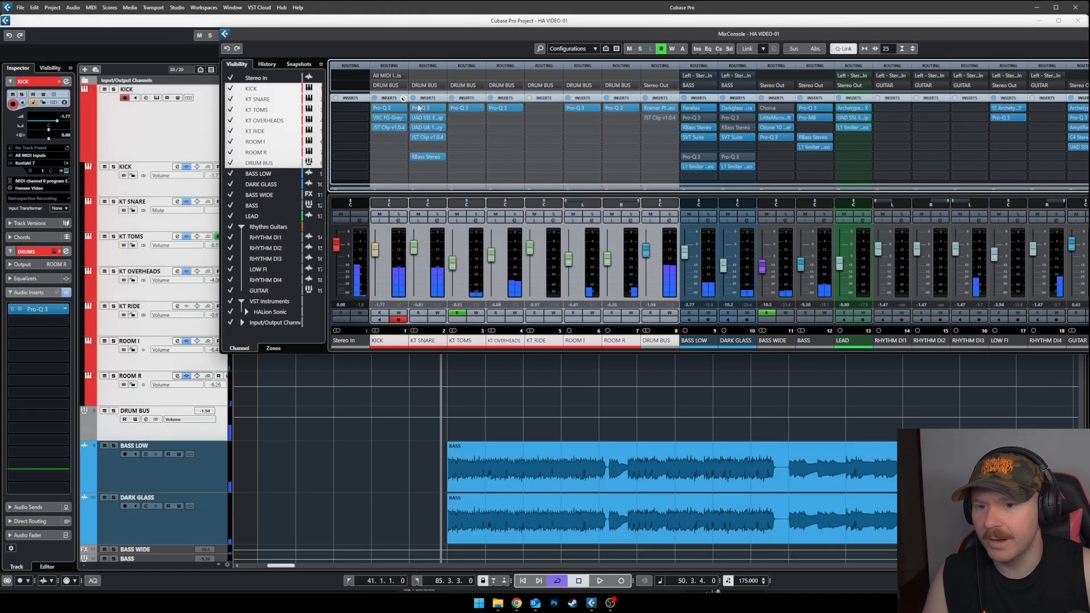
key("space")
key("space")
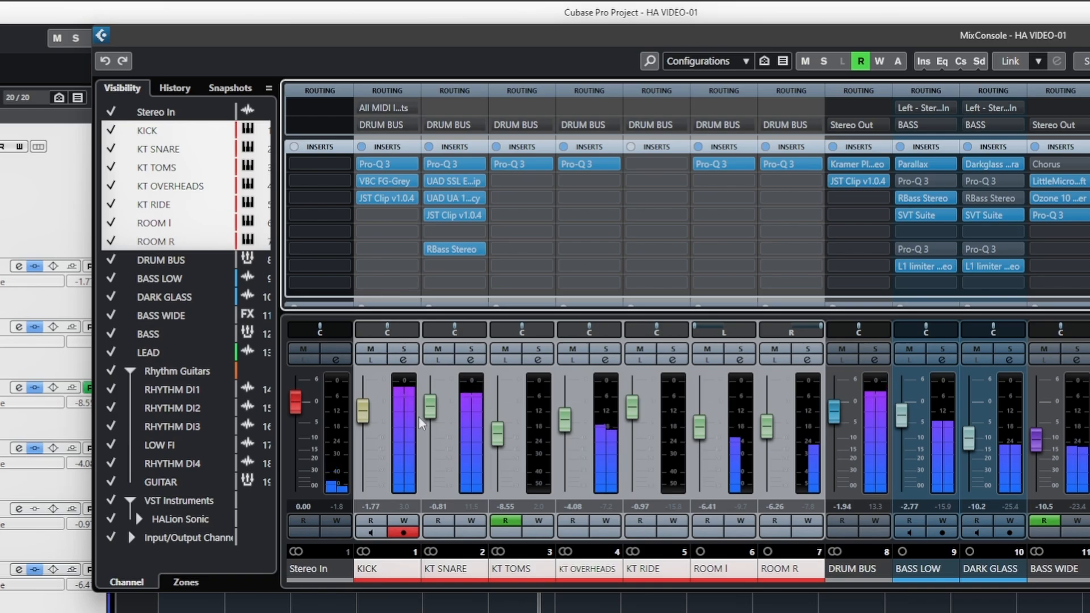
left_click_drag(436, 411, 435, 409)
left_click(362, 417)
Compare the drum mix with the individual channels' inserts bypassed and active.
left_click(359, 147)
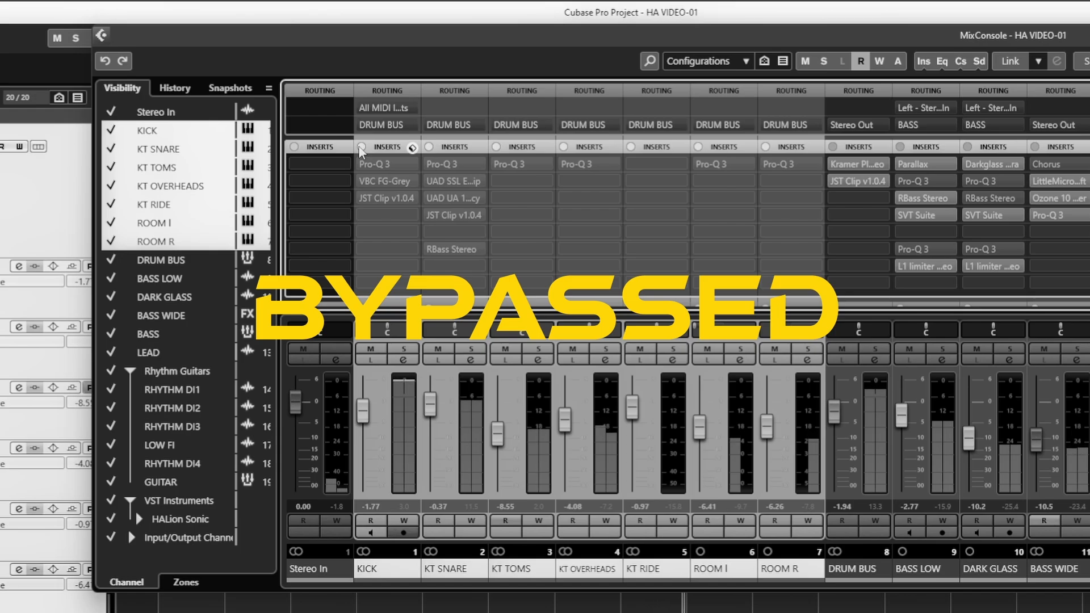
left_click(359, 146)
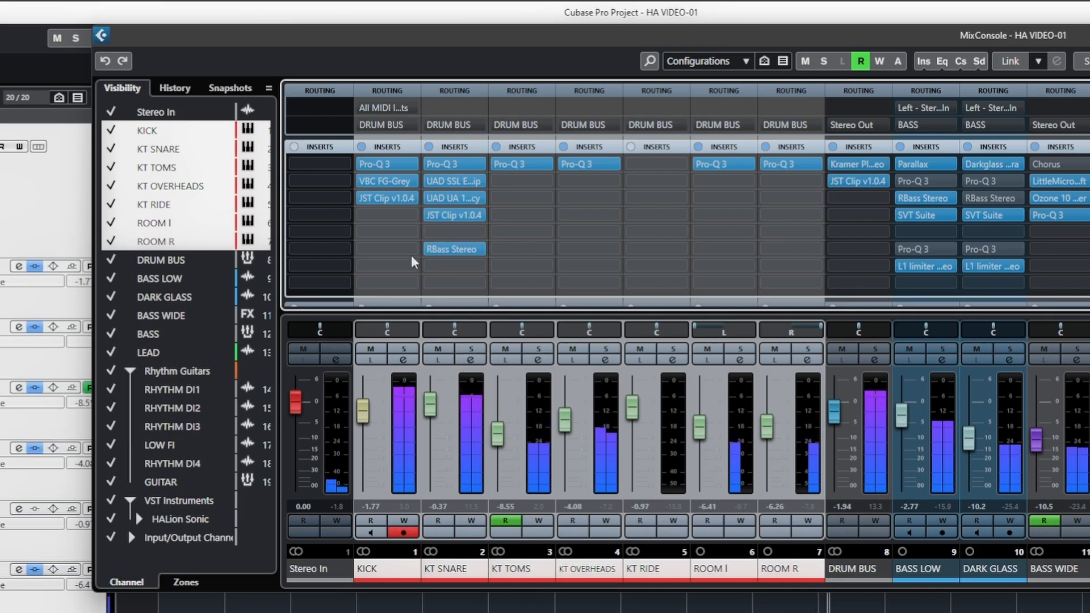
left_click(359, 146)
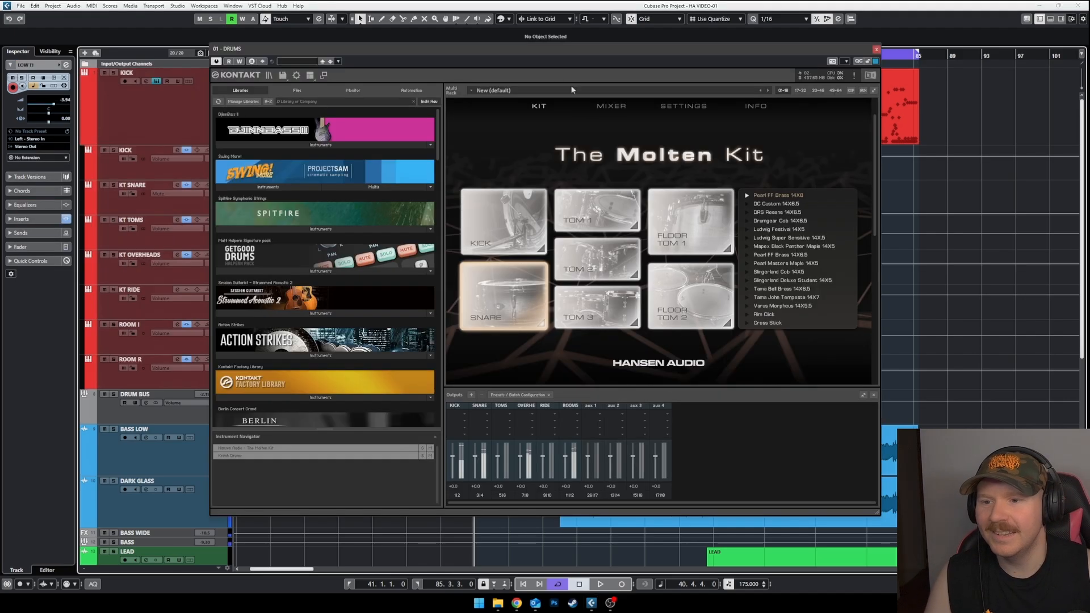
Move the Kontakt window lower over the project and bring up the Molten Kit's instrument header.
left_click_drag(545, 53, 561, 77)
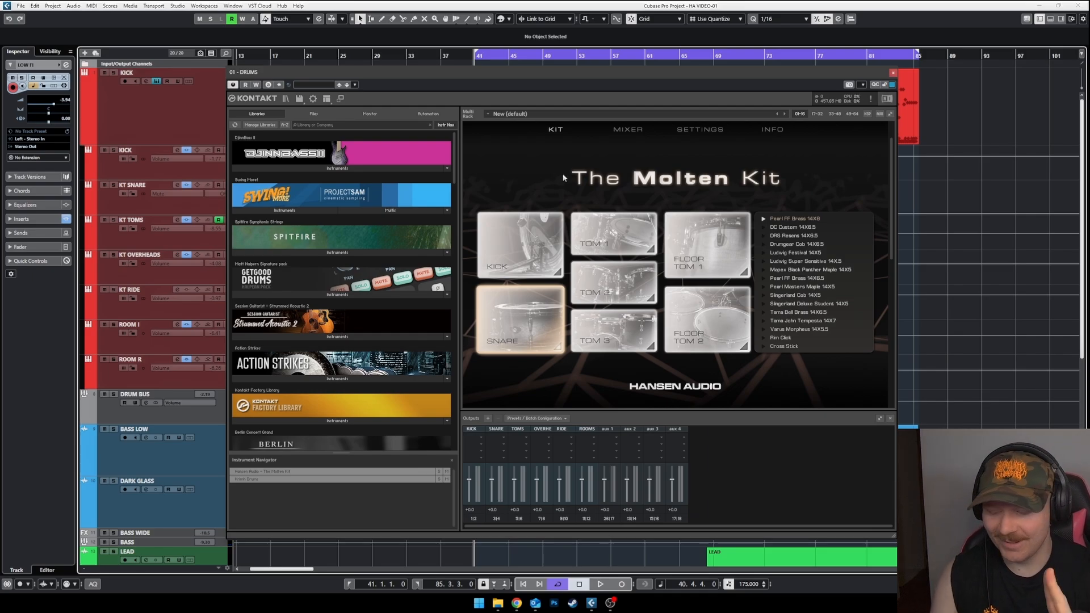
left_click(592, 318)
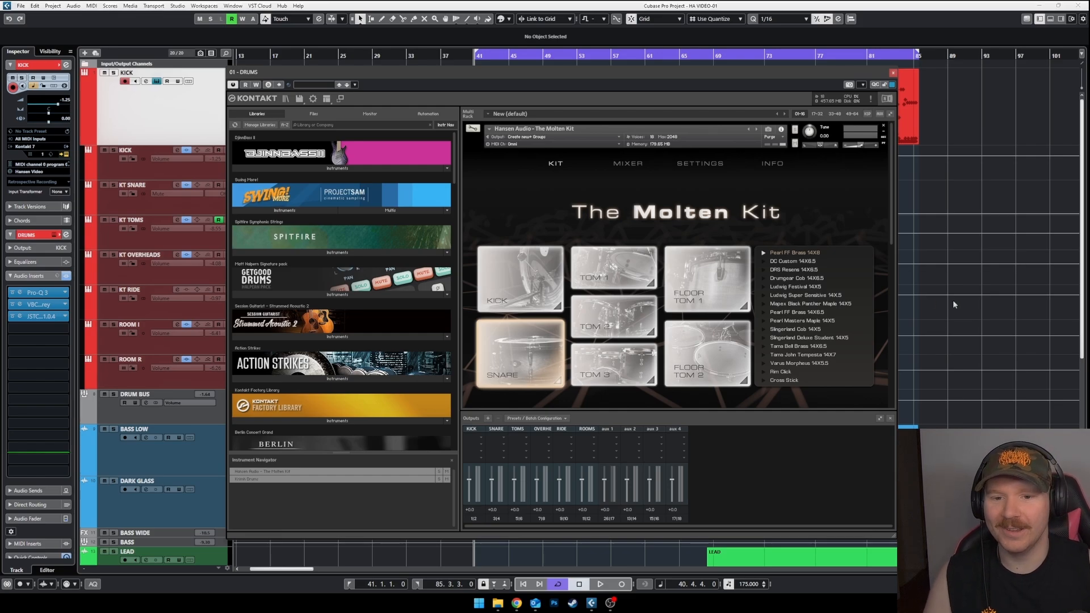
key("space")
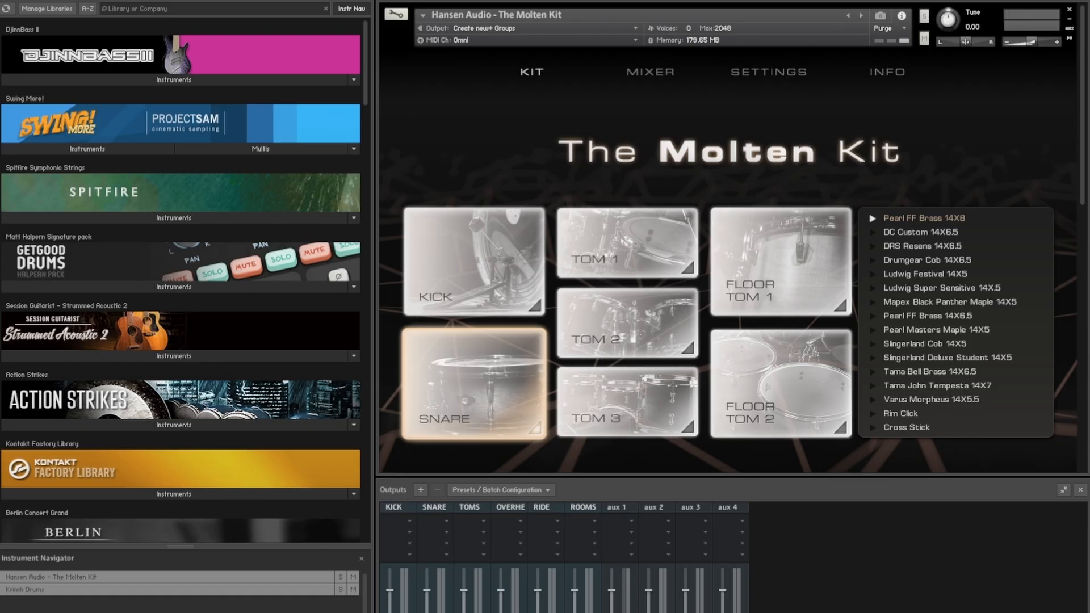